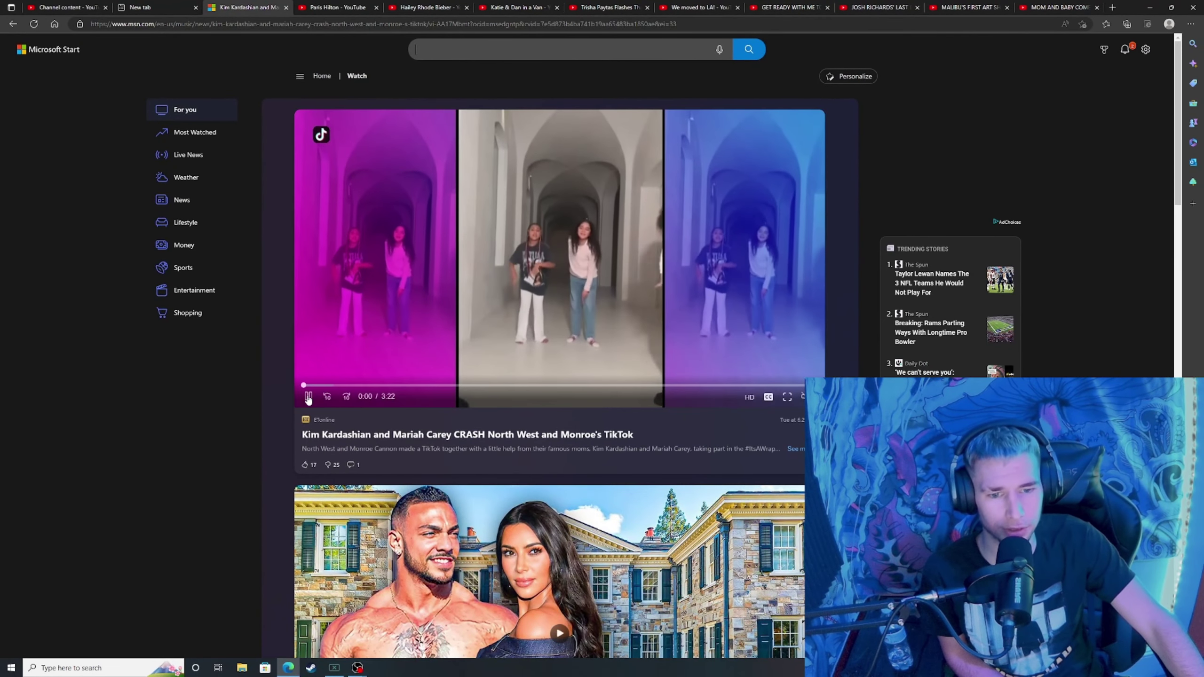
Step: Pause the Kim Kardashian and Mariah Carey TikTok video, view it full screen, then open a new tab
{"action": "left_click", "coordinate": [308, 396]}
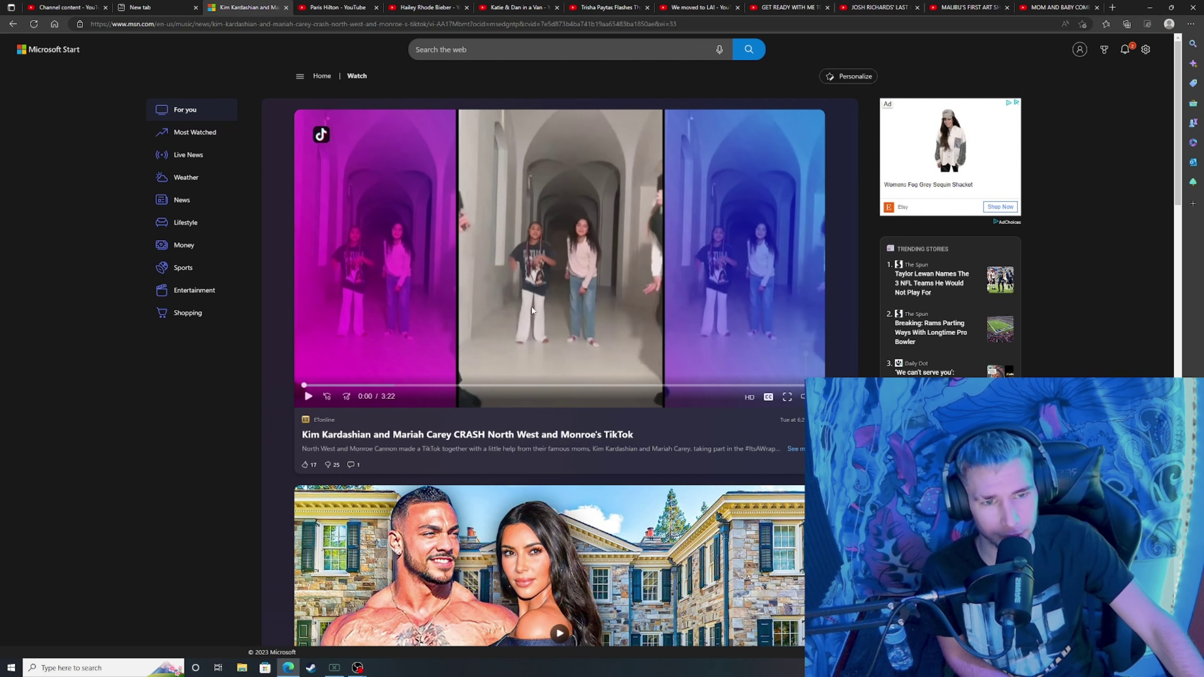
{"action": "mouse_move", "coordinate": [802, 397]}
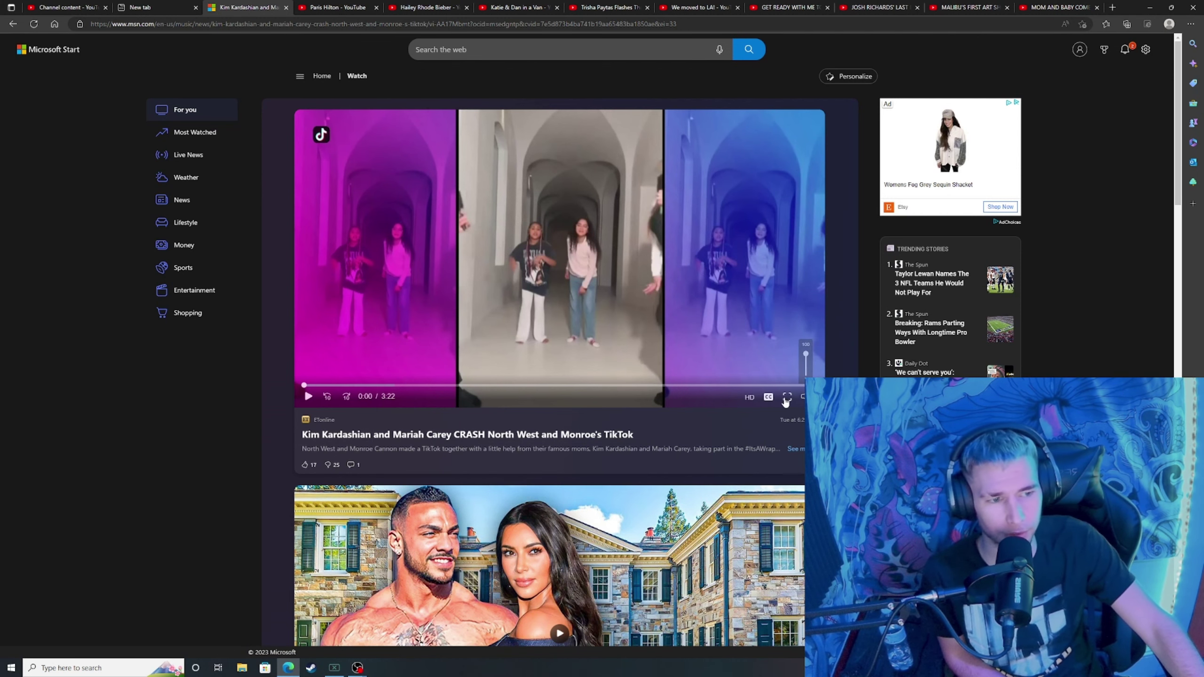
{"action": "left_click", "coordinate": [787, 399]}
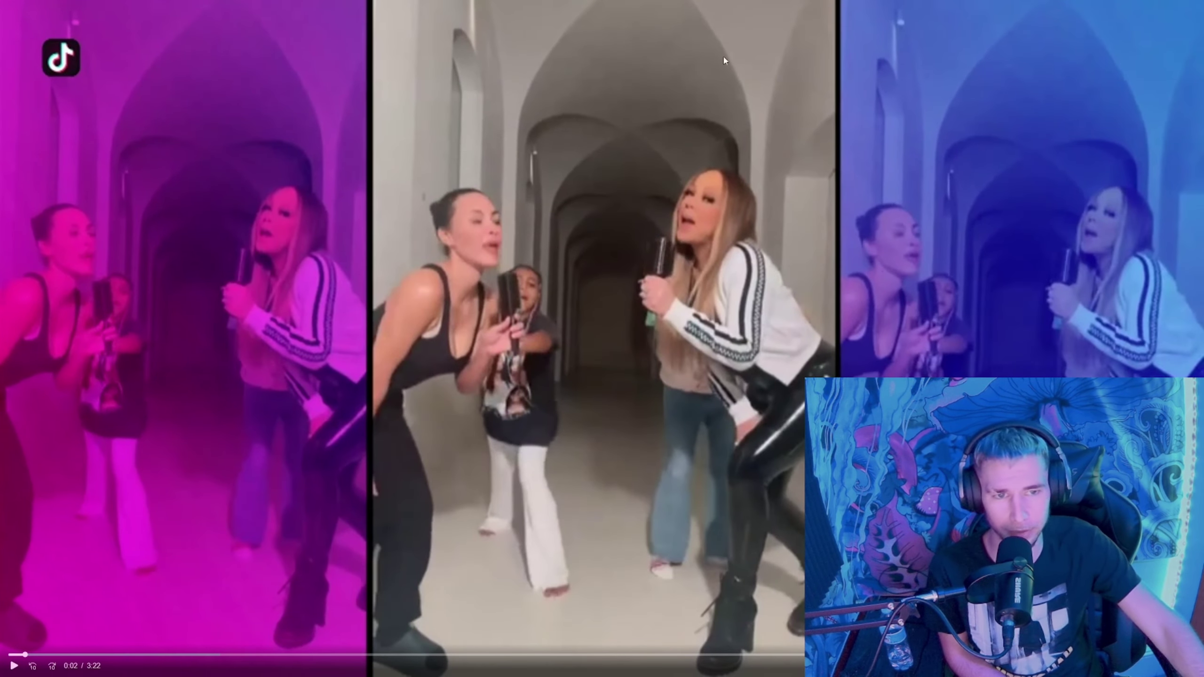
{"action": "left_click", "coordinate": [602, 26]}
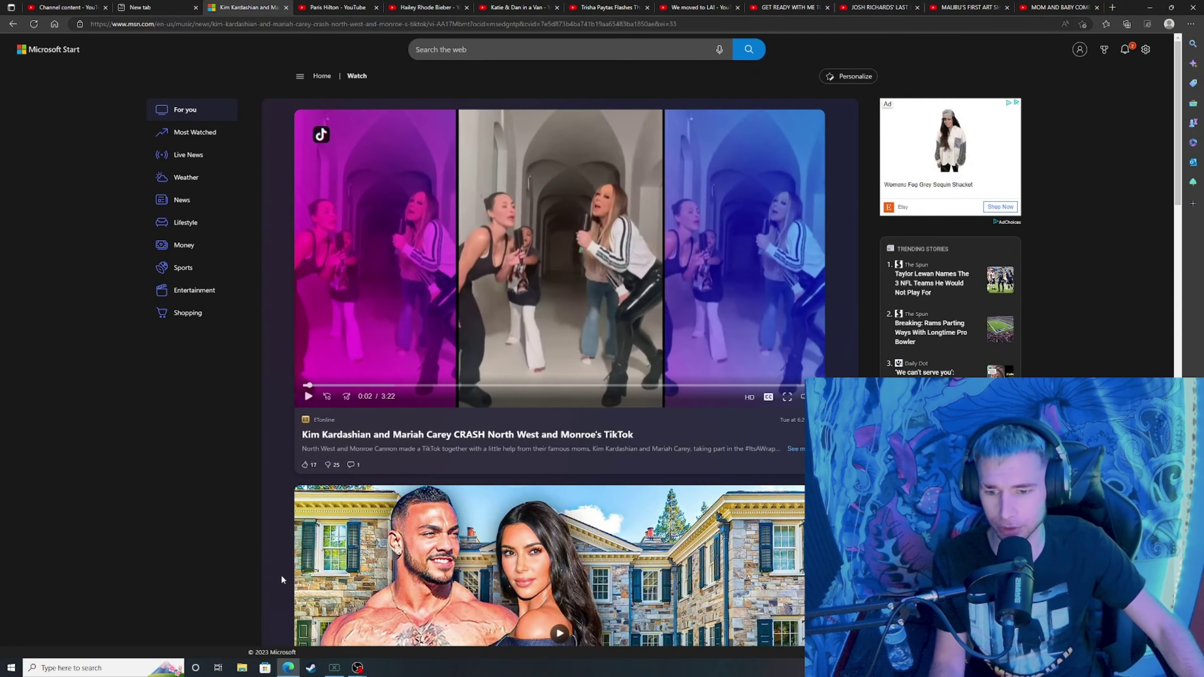
{"action": "left_click", "coordinate": [1114, 7]}
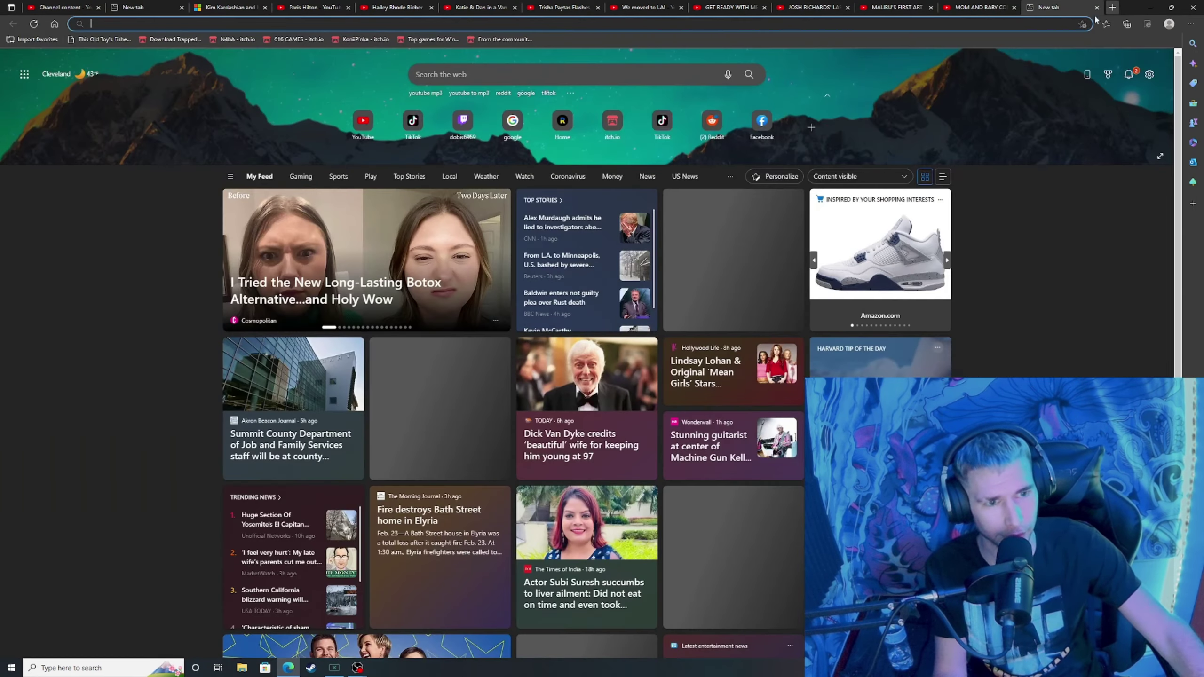
Step: Search Google for 'mariah carey' using the suggested result
{"action": "left_click", "coordinate": [511, 126]}
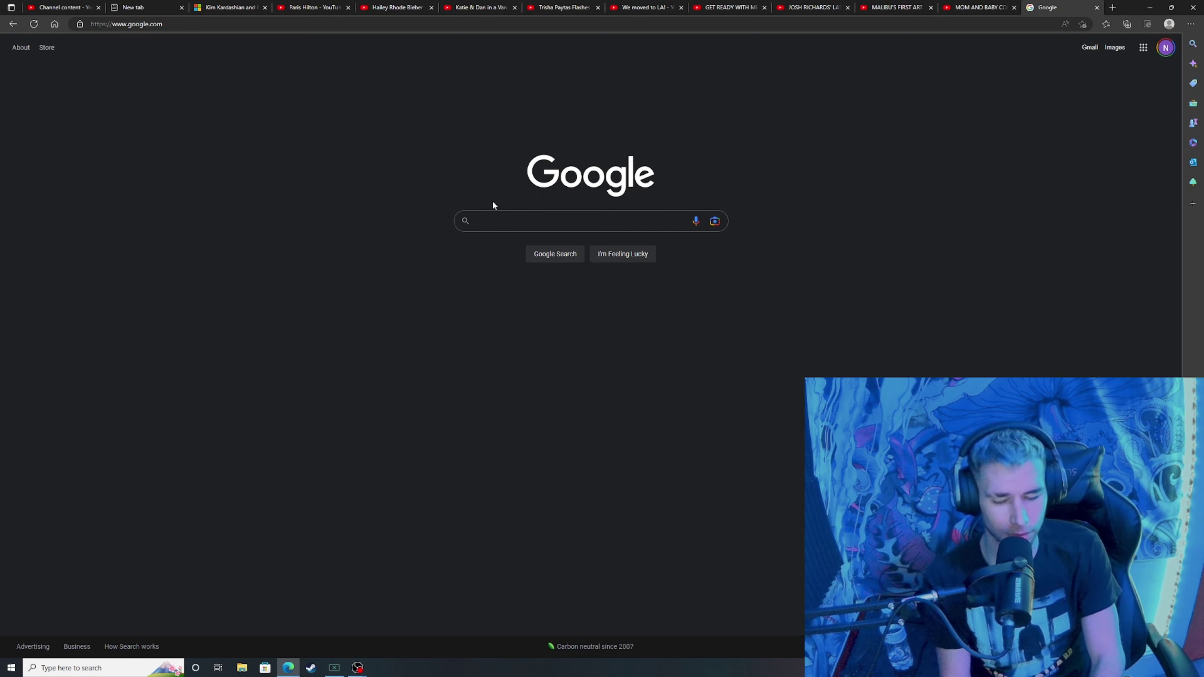
{"action": "type", "text": "Mar"}
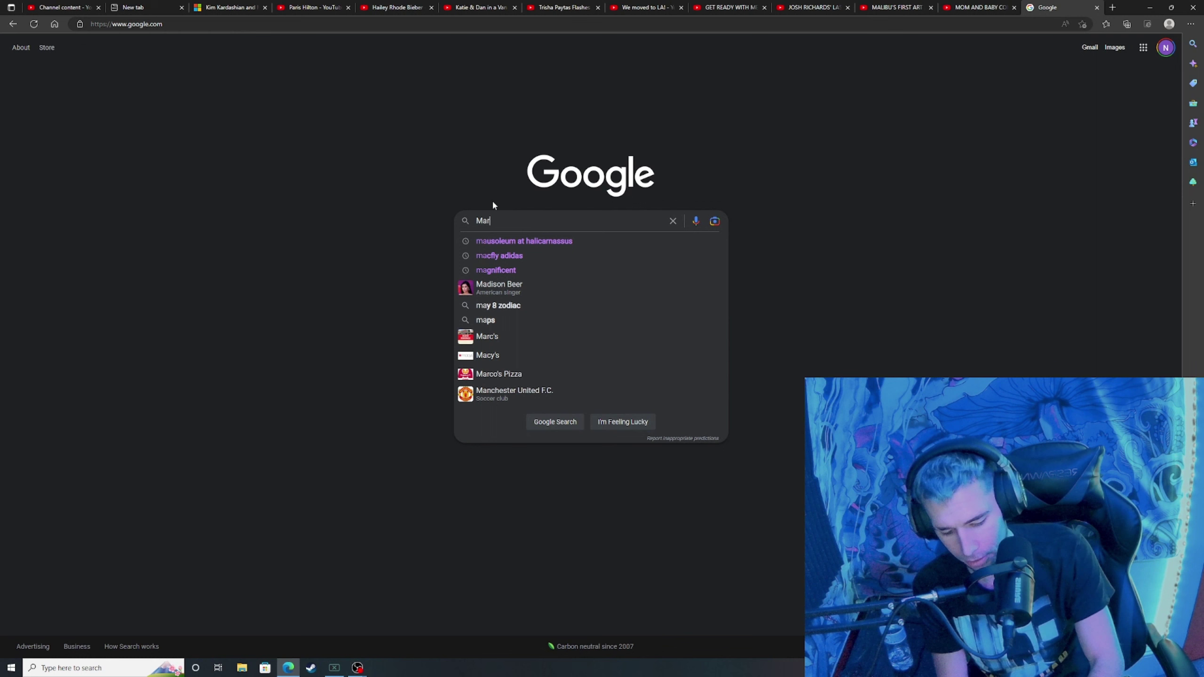
{"action": "type", "text": "iah"}
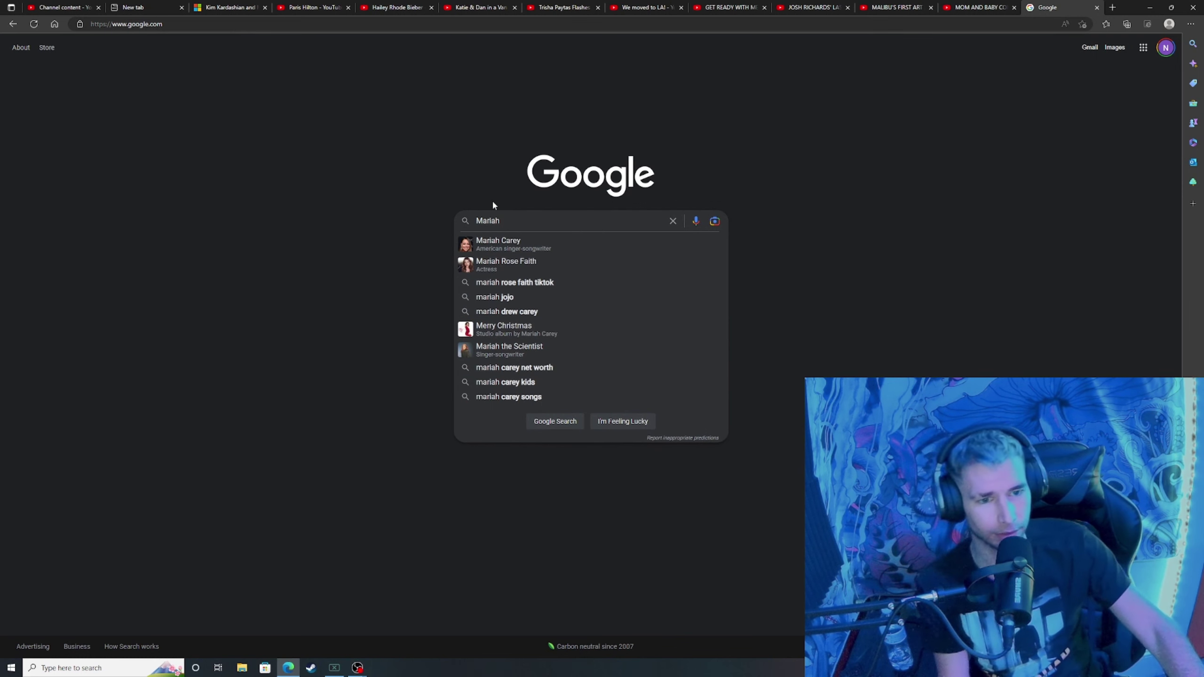
{"action": "left_click", "coordinate": [494, 242]}
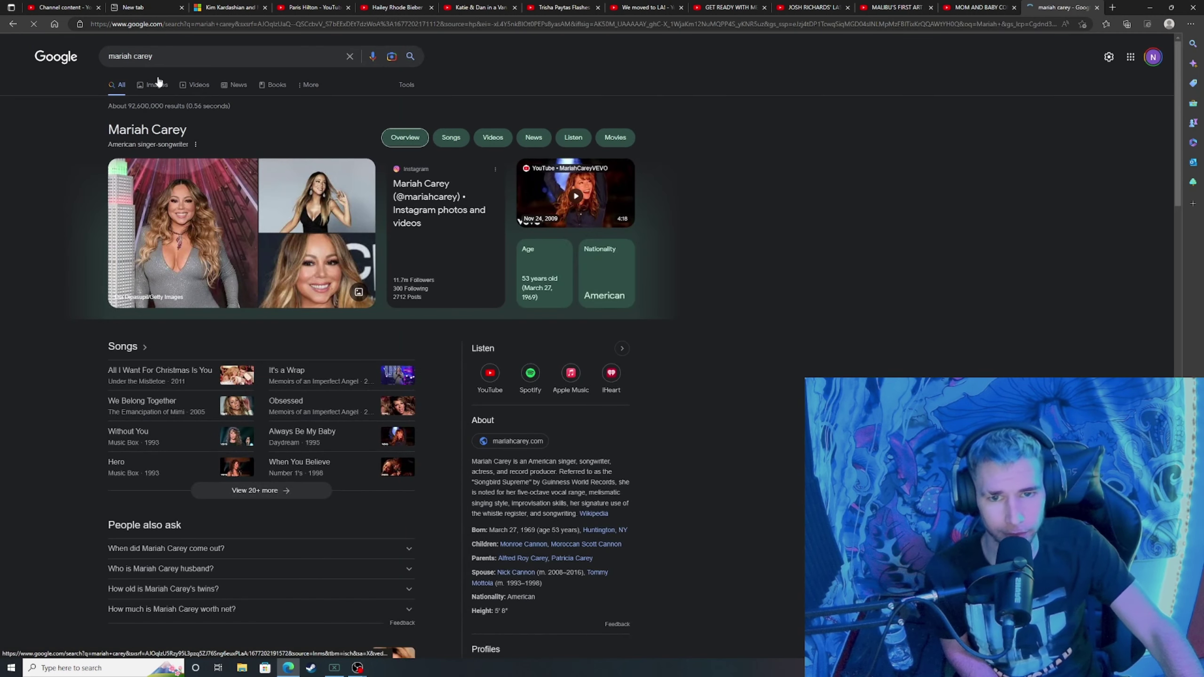
Step: Browse Mariah Carey image results, previewing the Nick Cannon and Lizzo photos, then return to the video
{"action": "left_click", "coordinate": [156, 87]}
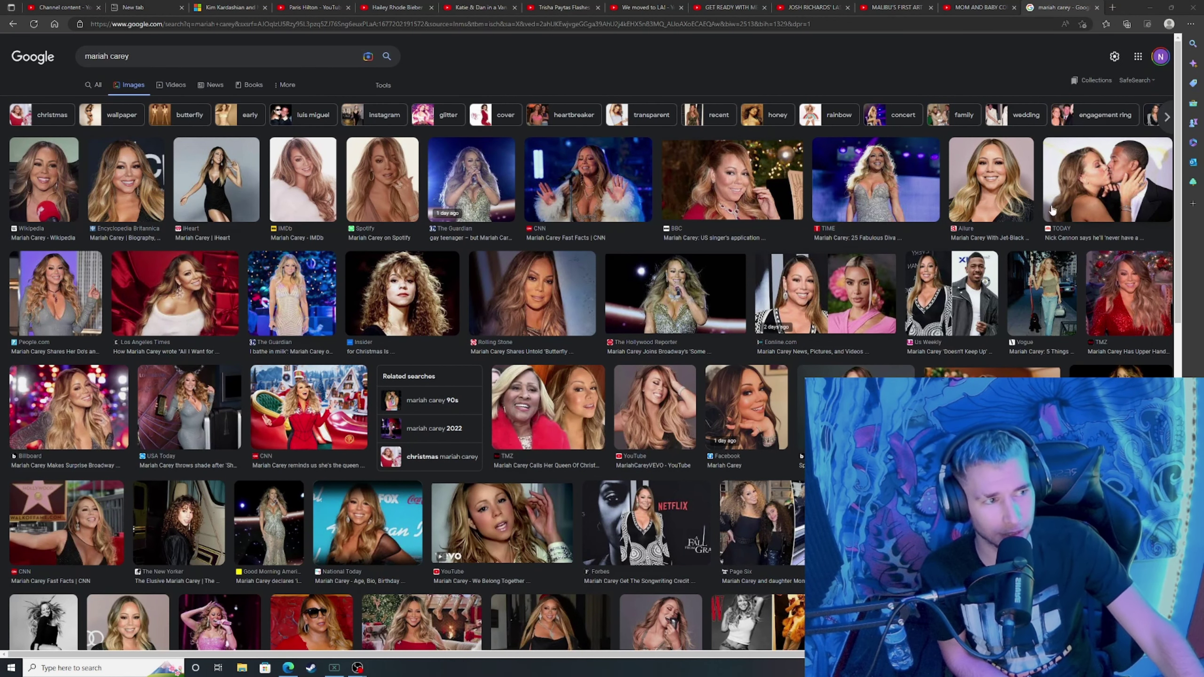
{"action": "scroll", "coordinate": [744, 371], "scroll_direction": "down", "scroll_amount": 1}
{"action": "scroll", "coordinate": [730, 412], "scroll_direction": "down", "scroll_amount": 2}
{"action": "scroll", "coordinate": [730, 413], "scroll_direction": "down", "scroll_amount": 1}
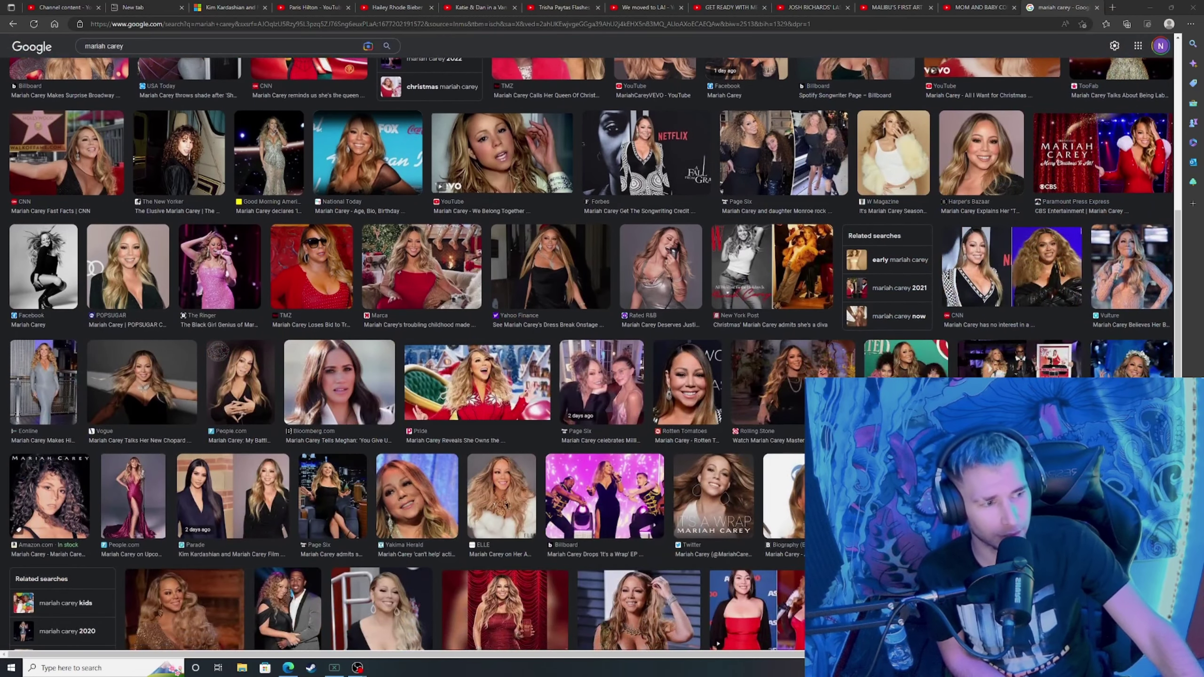
{"action": "scroll", "coordinate": [1120, 213], "scroll_direction": "up", "scroll_amount": 4}
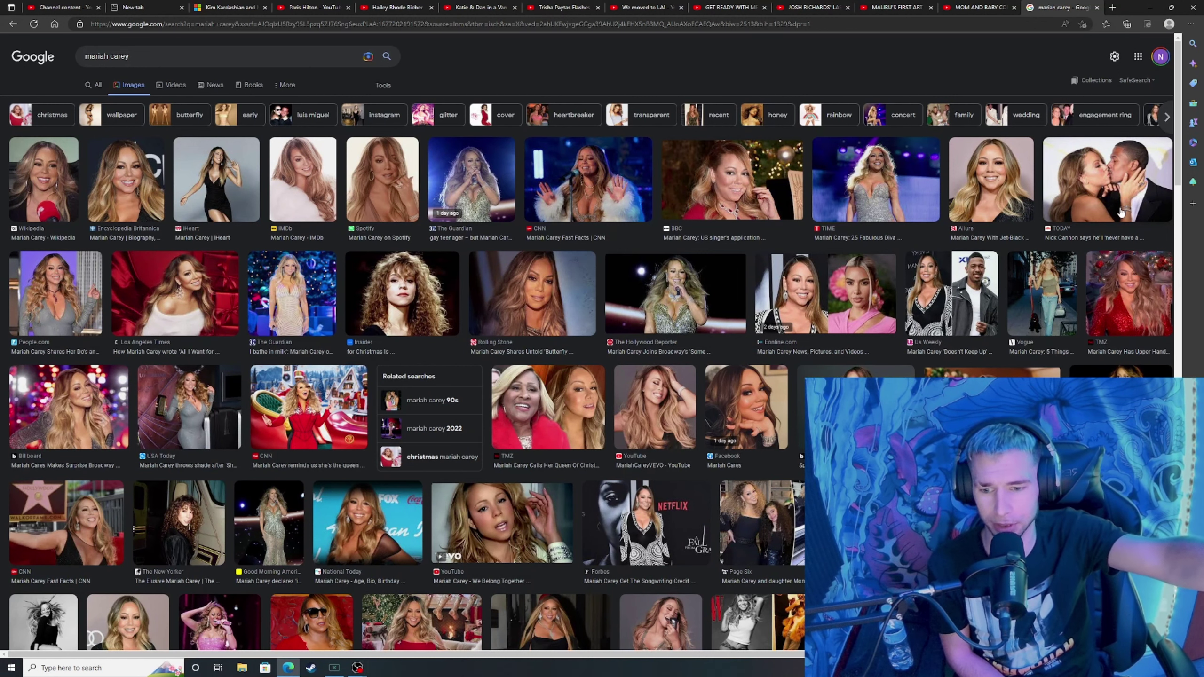
{"action": "left_click", "coordinate": [1120, 213]}
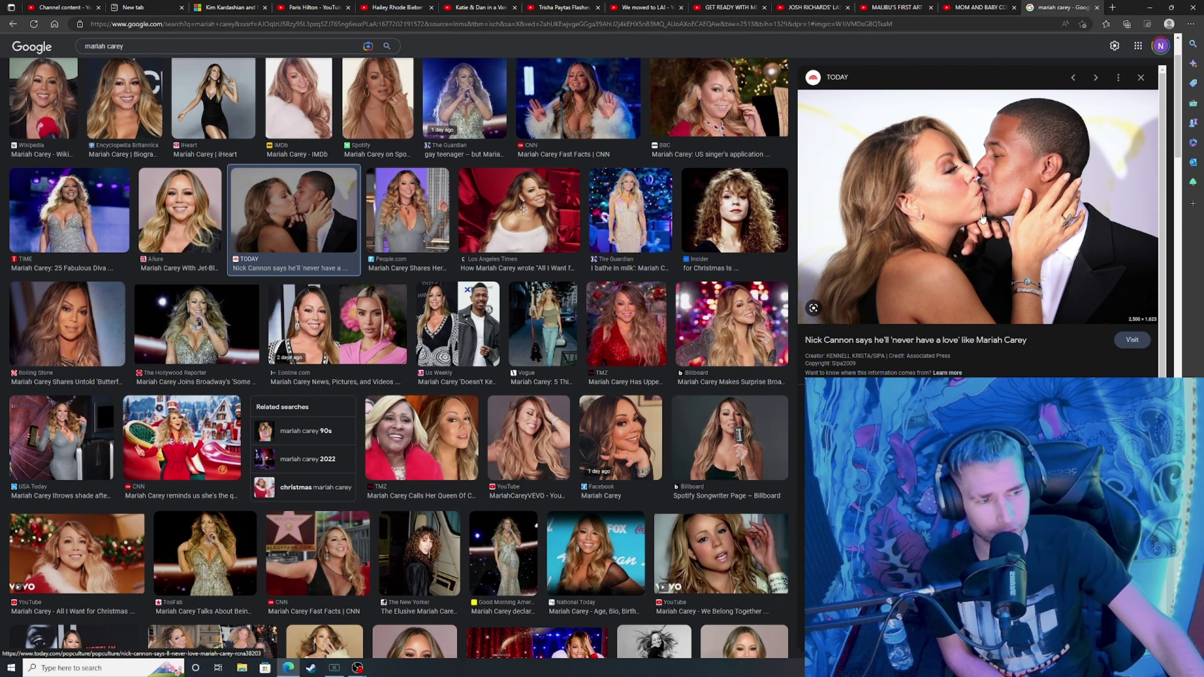
{"action": "left_click", "coordinate": [1142, 80]}
{"action": "scroll", "coordinate": [377, 482], "scroll_direction": "down", "scroll_amount": 3}
{"action": "scroll", "coordinate": [377, 482], "scroll_direction": "down", "scroll_amount": 3}
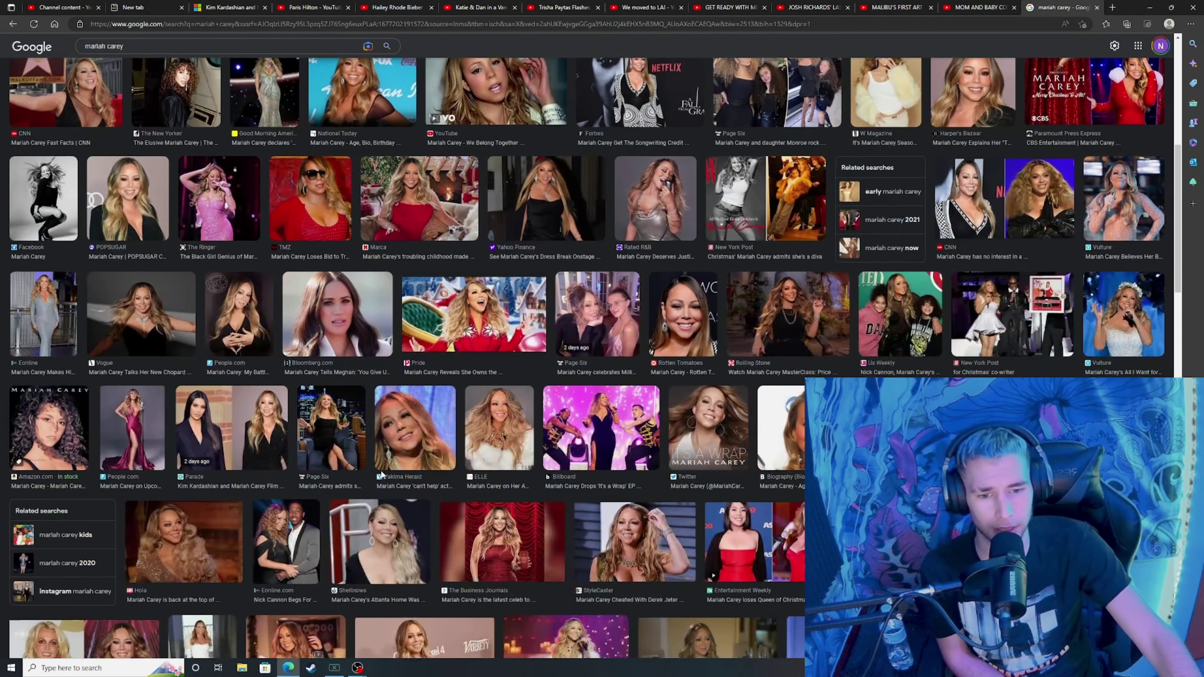
{"action": "scroll", "coordinate": [377, 482], "scroll_direction": "down", "scroll_amount": 3}
{"action": "scroll", "coordinate": [377, 482], "scroll_direction": "down", "scroll_amount": 1}
{"action": "scroll", "coordinate": [377, 482], "scroll_direction": "down", "scroll_amount": 4}
{"action": "scroll", "coordinate": [386, 482], "scroll_direction": "up", "scroll_amount": 2}
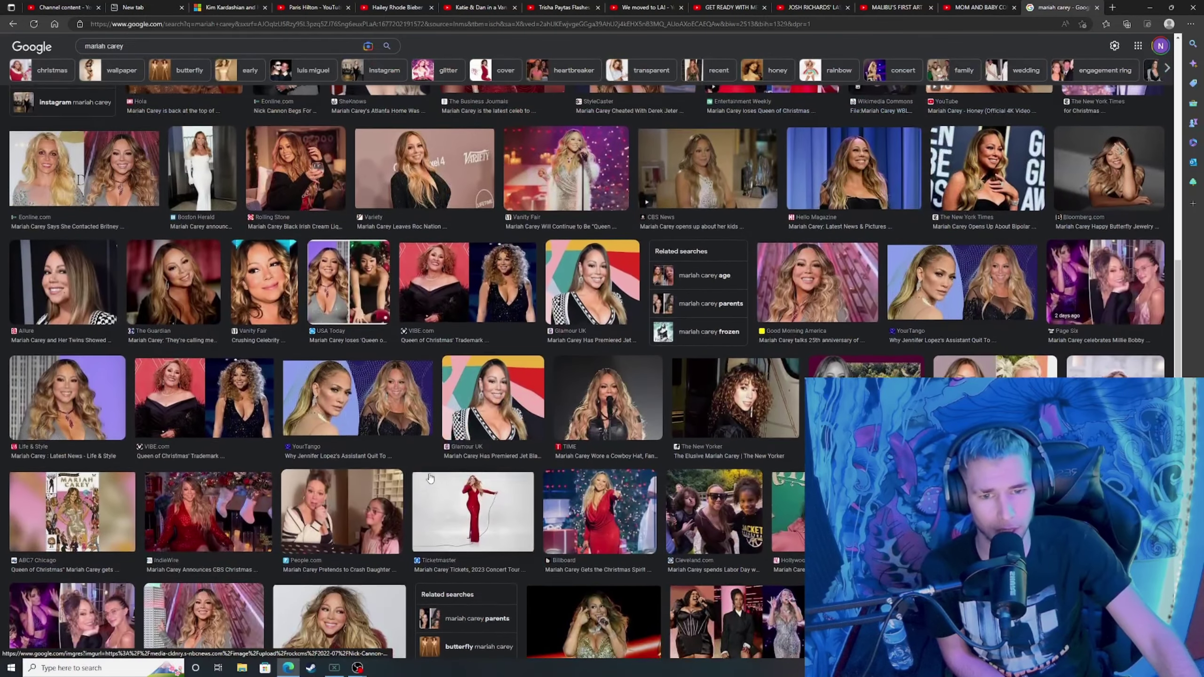
{"action": "scroll", "coordinate": [402, 482], "scroll_direction": "up", "scroll_amount": 1}
{"action": "scroll", "coordinate": [229, 445], "scroll_direction": "up", "scroll_amount": 1}
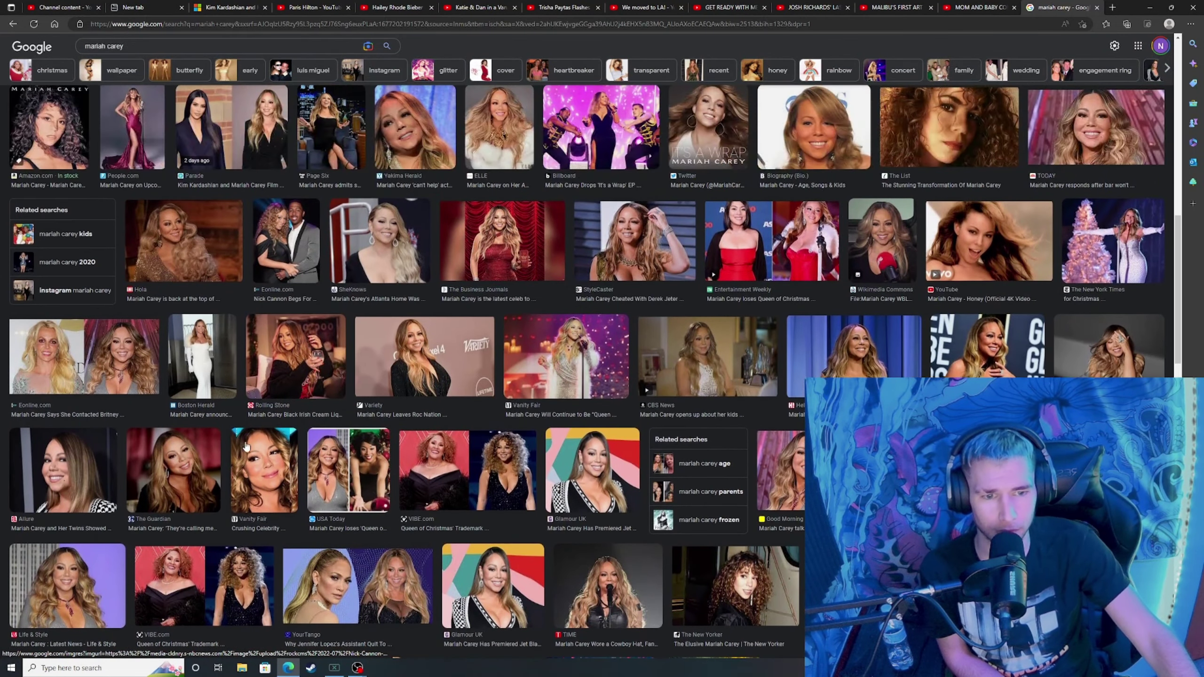
{"action": "scroll", "coordinate": [465, 431], "scroll_direction": "up", "scroll_amount": 1}
{"action": "scroll", "coordinate": [442, 440], "scroll_direction": "down", "scroll_amount": 1}
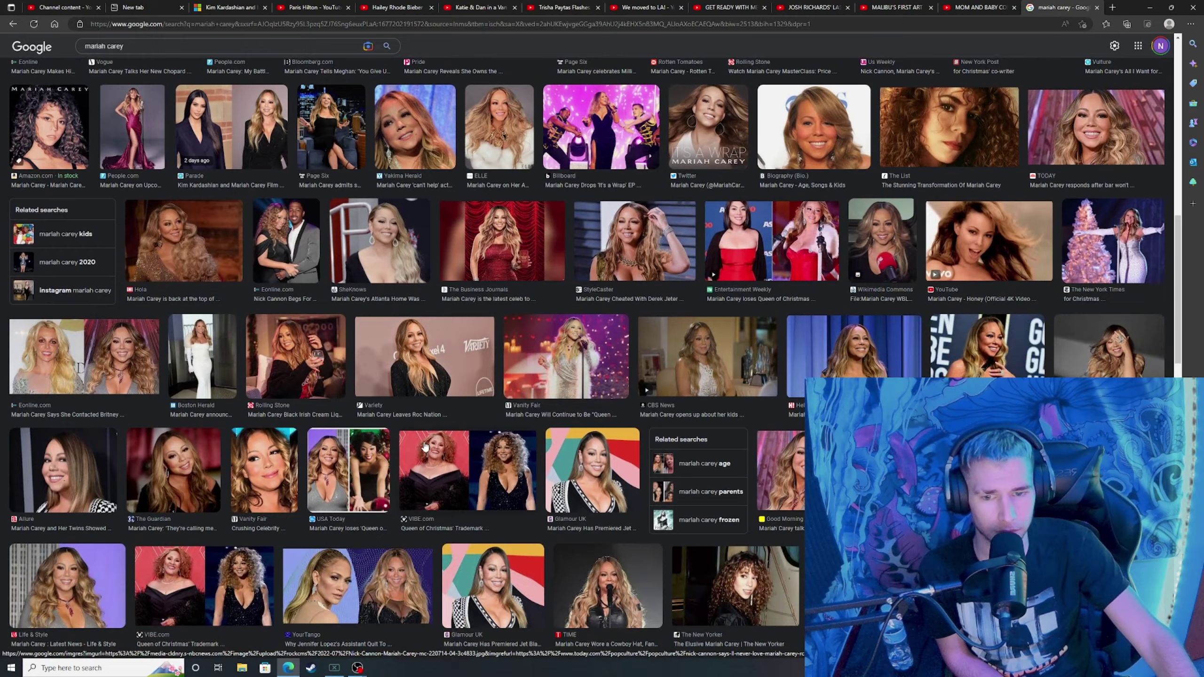
{"action": "scroll", "coordinate": [421, 452], "scroll_direction": "down", "scroll_amount": 2}
{"action": "scroll", "coordinate": [422, 451], "scroll_direction": "down", "scroll_amount": 2}
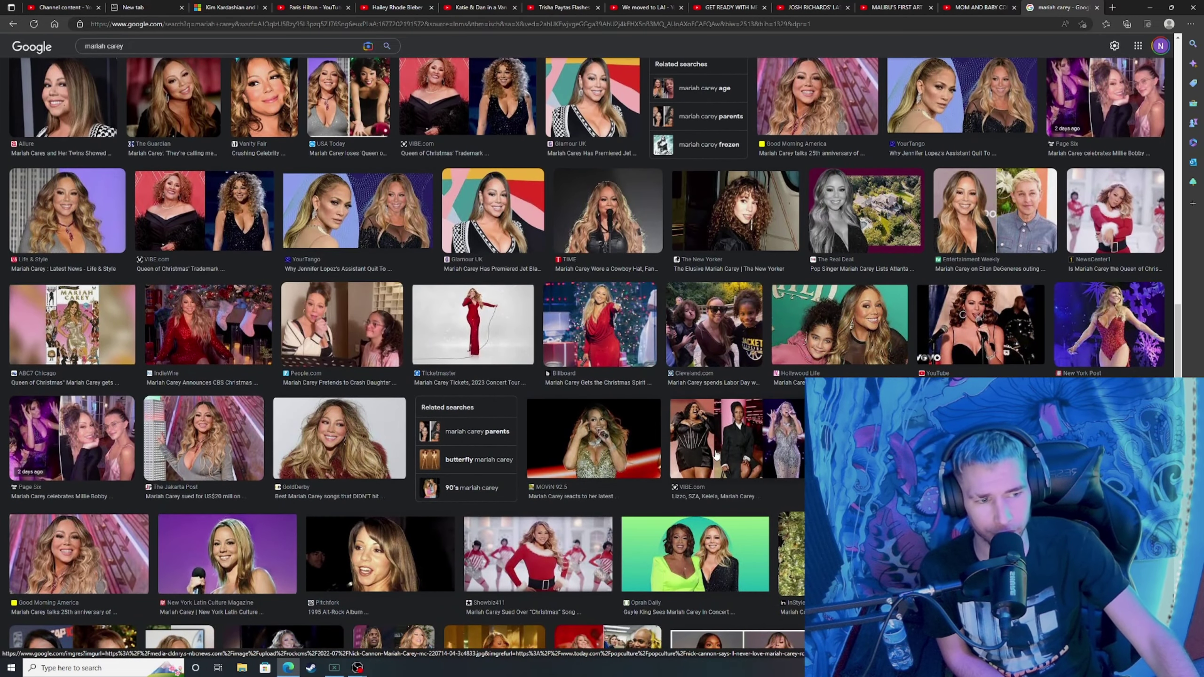
{"action": "left_click", "coordinate": [715, 456]}
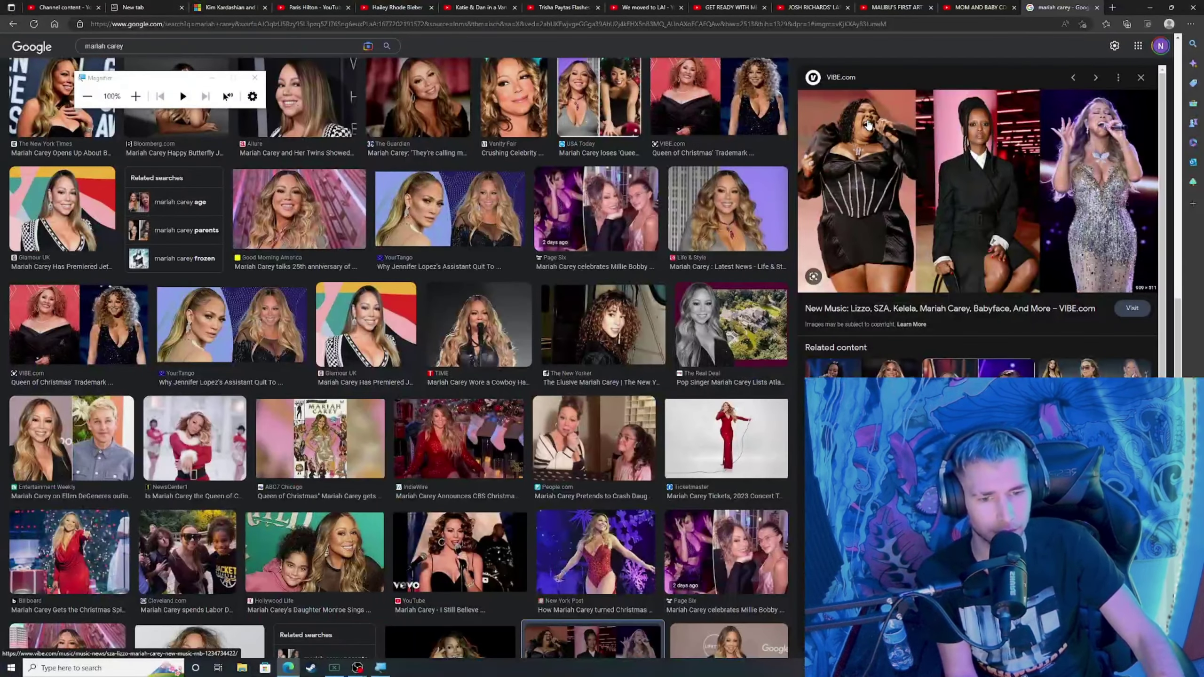
{"action": "left_click", "coordinate": [247, 7]}
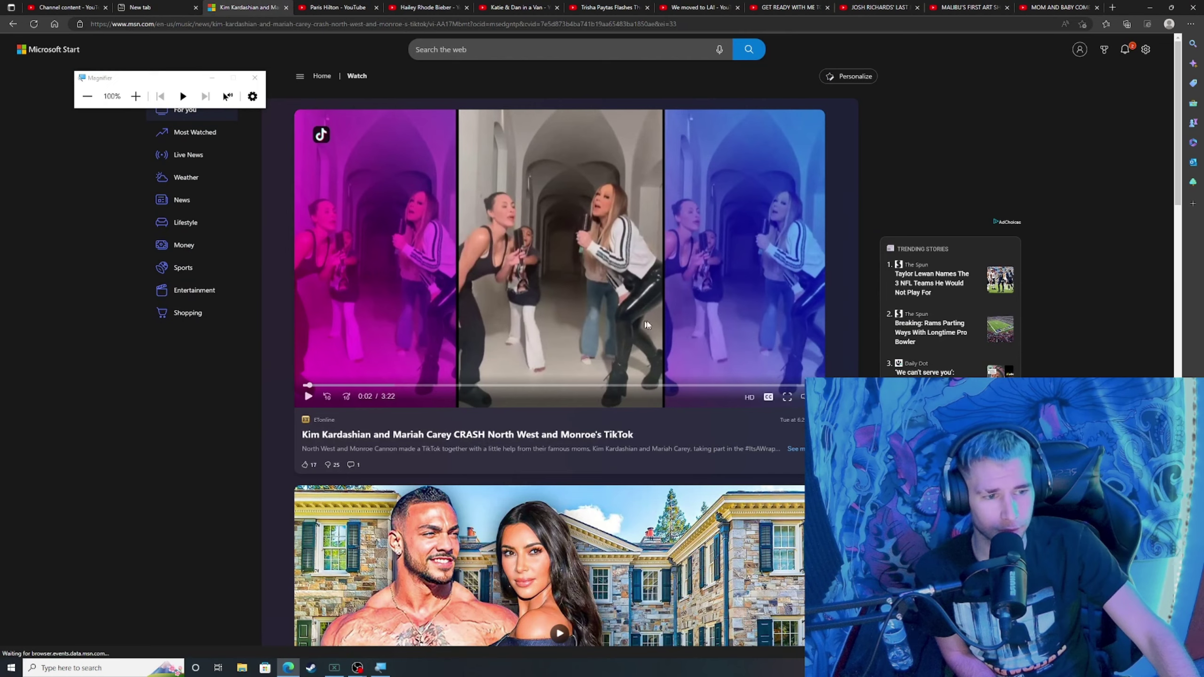
Step: Play the Kim Kardashian and Mariah Carey TikTok video full screen again
{"action": "left_click", "coordinate": [787, 400]}
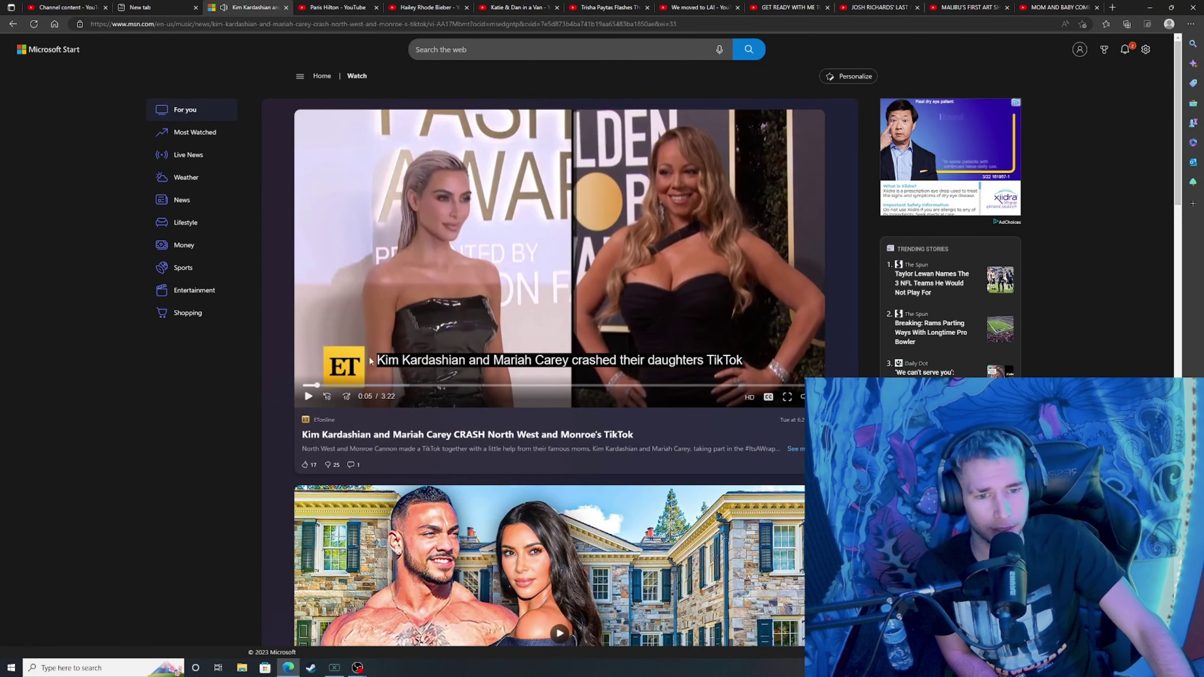
{"action": "left_click", "coordinate": [13, 24]}
{"action": "key", "text": "ctrl+w"}
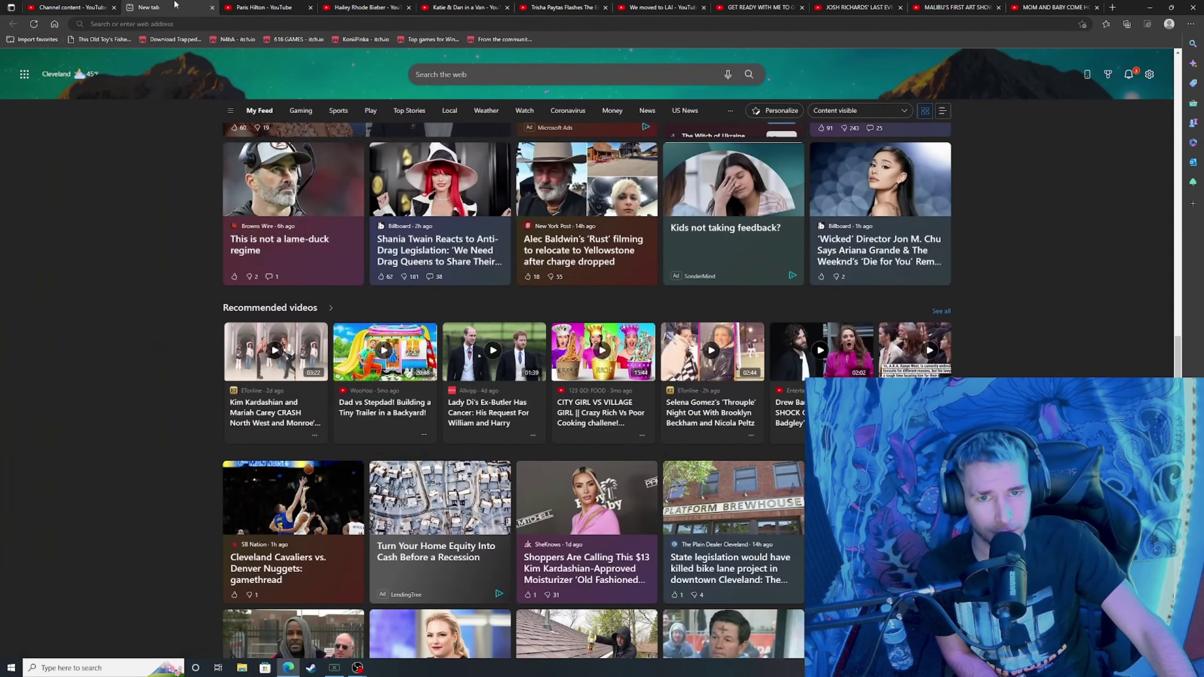
{"action": "scroll", "coordinate": [328, 275], "scroll_direction": "up", "scroll_amount": 2}
{"action": "scroll", "coordinate": [328, 275], "scroll_direction": "down", "scroll_amount": 2}
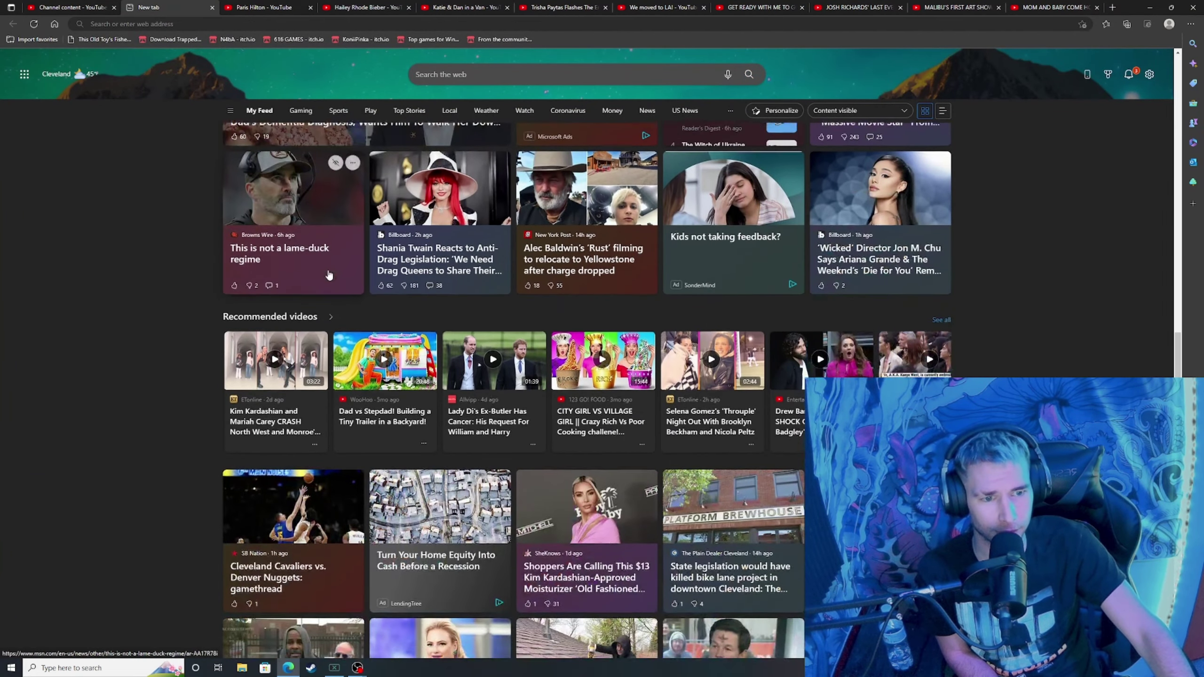
{"action": "scroll", "coordinate": [329, 286], "scroll_direction": "down", "scroll_amount": 1}
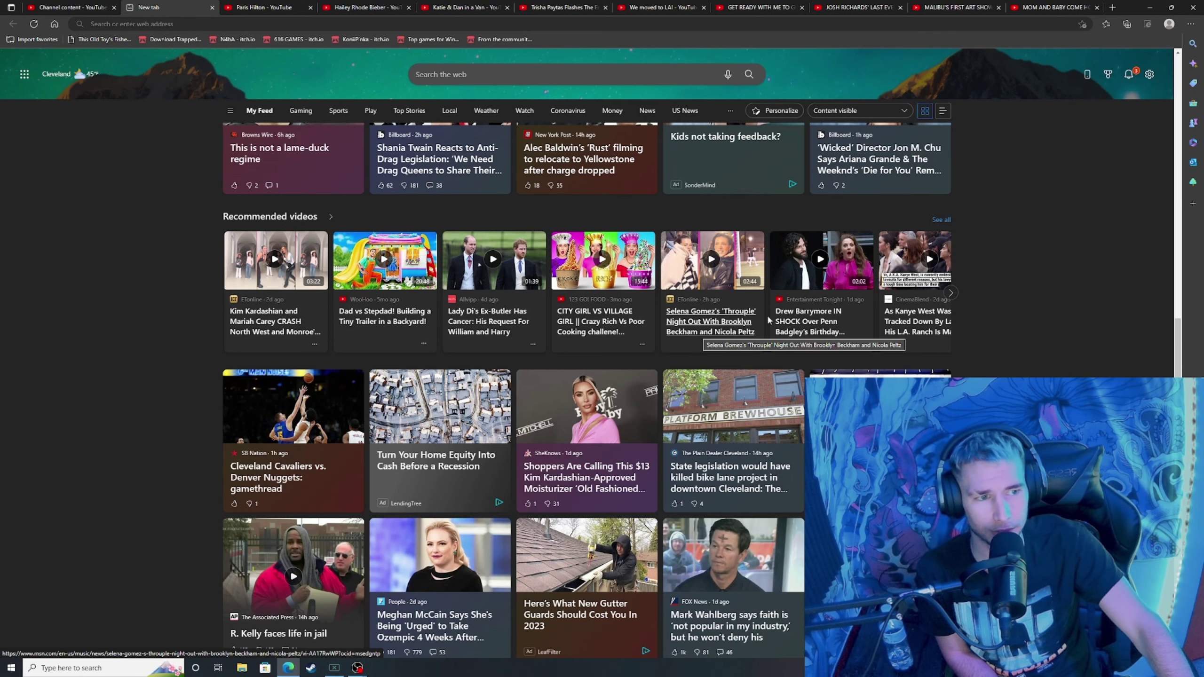
{"action": "scroll", "coordinate": [564, 311], "scroll_direction": "down", "scroll_amount": 2}
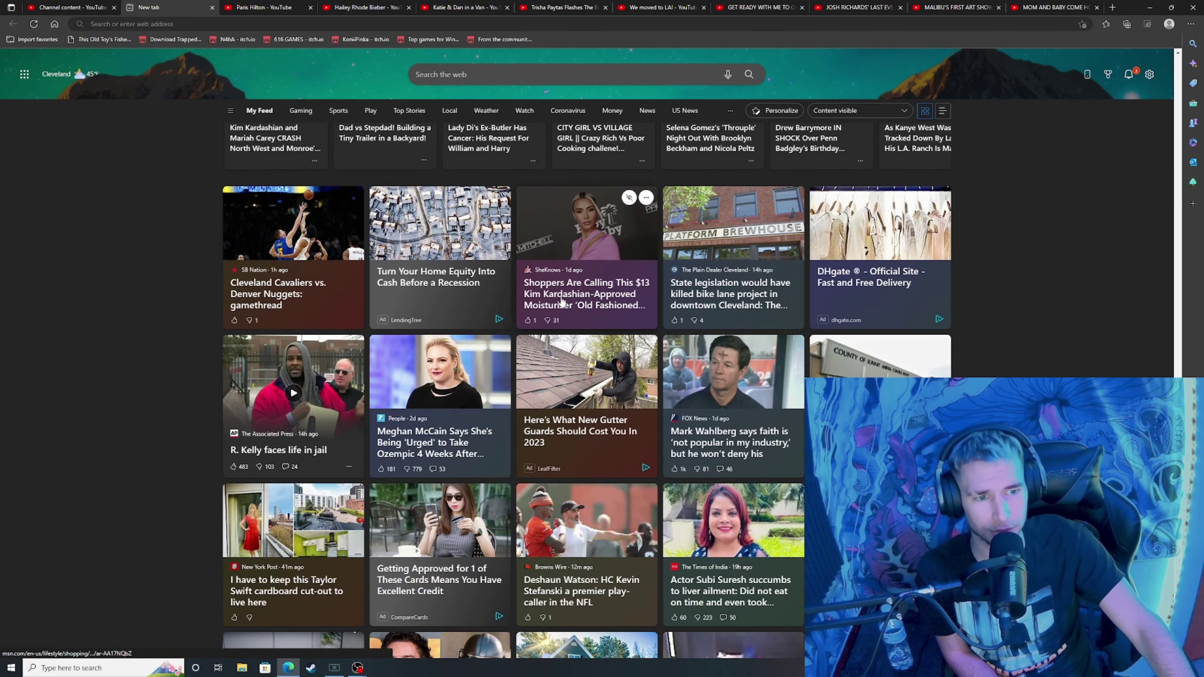
{"action": "scroll", "coordinate": [562, 301], "scroll_direction": "up", "scroll_amount": 3}
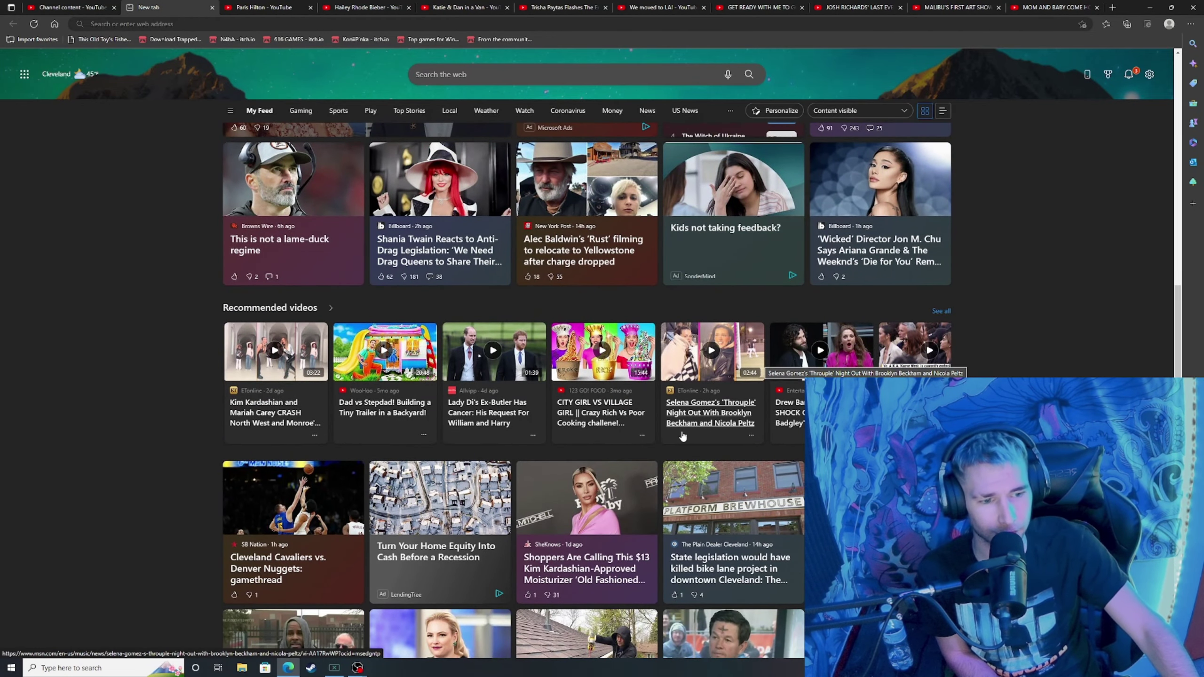
{"action": "scroll", "coordinate": [682, 436], "scroll_direction": "down", "scroll_amount": 1}
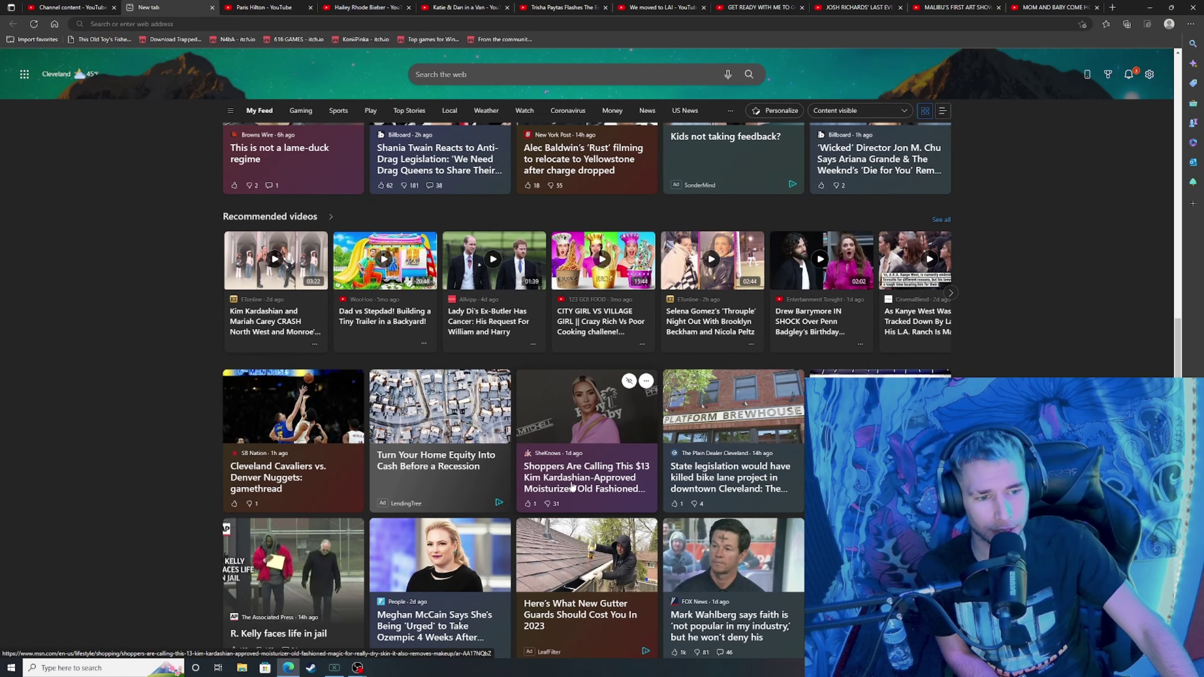
Step: Open the SheKnows article on the $13 Kim Kardashian-approved moisturizer from the feed
{"action": "left_click", "coordinate": [603, 489]}
{"action": "scroll", "coordinate": [480, 393], "scroll_direction": "down", "scroll_amount": 1}
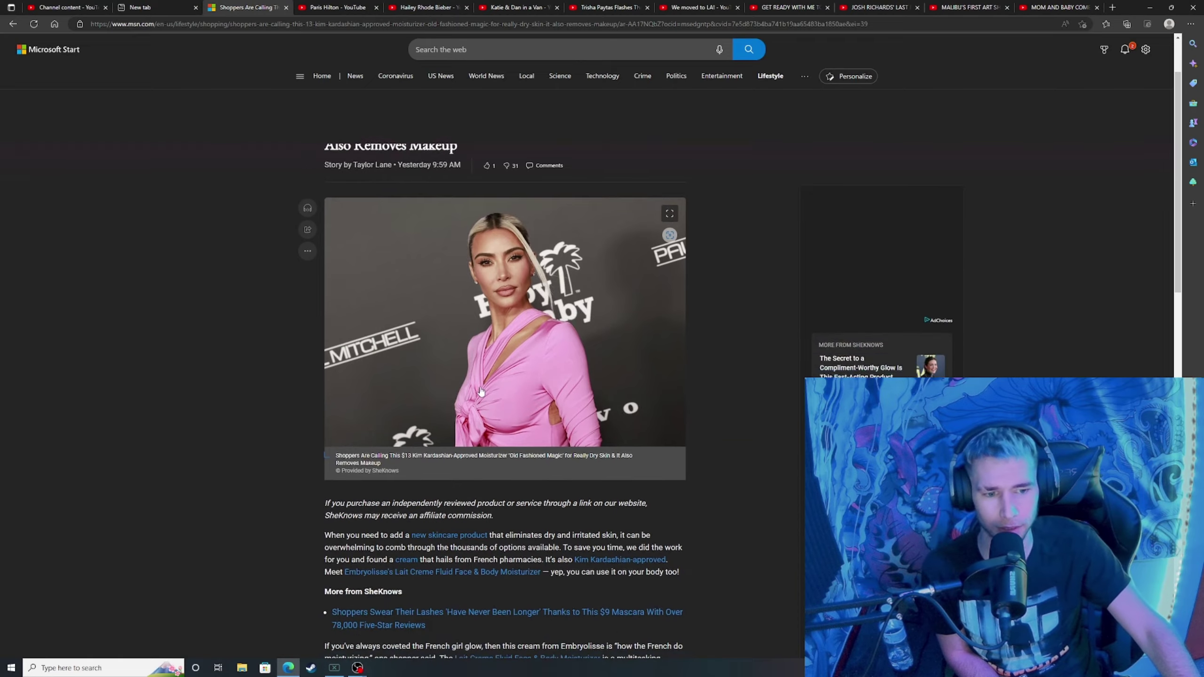
{"action": "scroll", "coordinate": [553, 324], "scroll_direction": "up", "scroll_amount": 1}
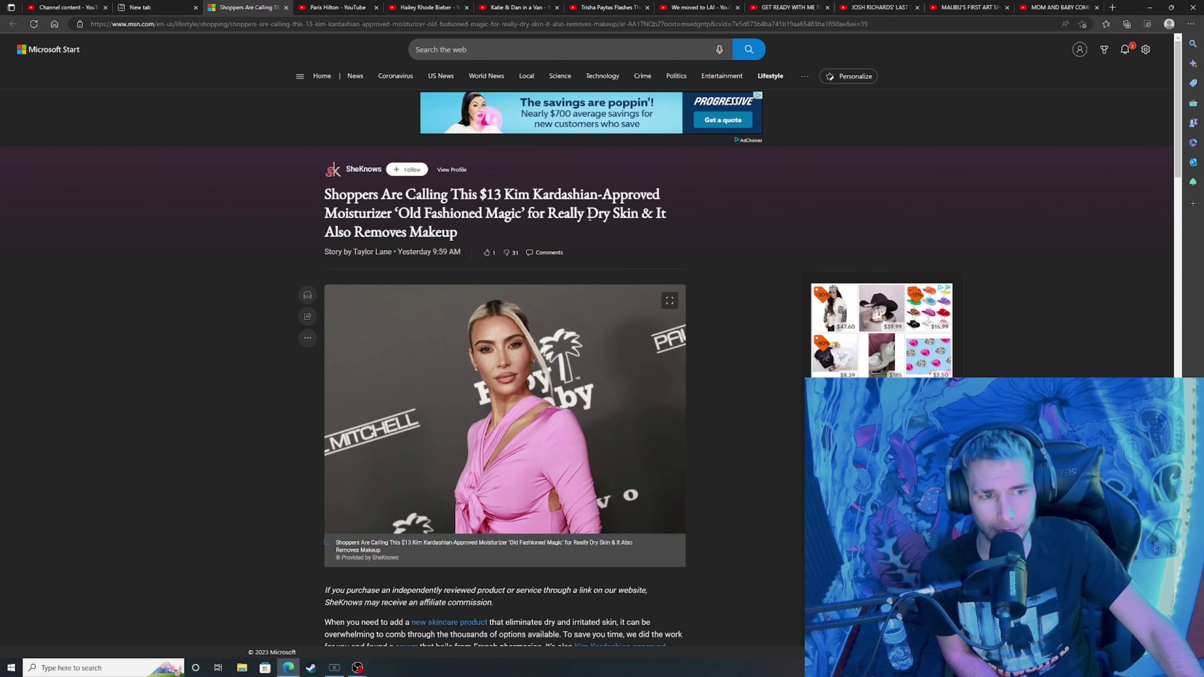
{"action": "scroll", "coordinate": [324, 283], "scroll_direction": "down", "scroll_amount": 3}
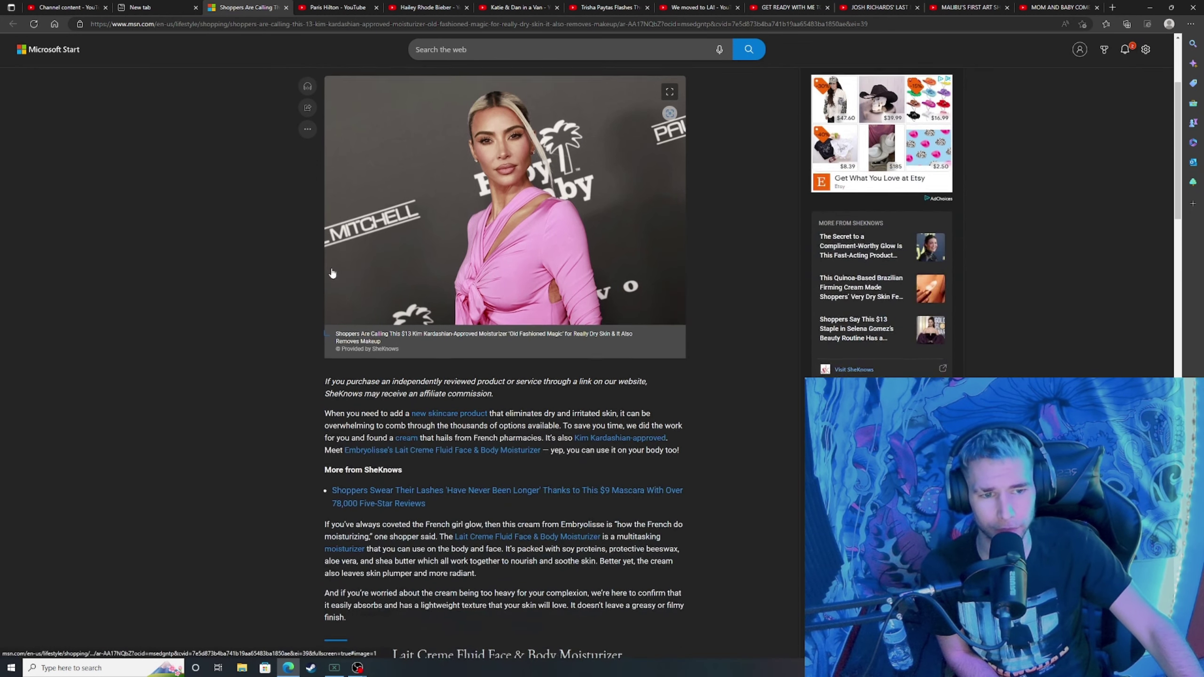
{"action": "scroll", "coordinate": [318, 298], "scroll_direction": "down", "scroll_amount": 2}
{"action": "scroll", "coordinate": [311, 324], "scroll_direction": "up", "scroll_amount": 5}
{"action": "scroll", "coordinate": [309, 325], "scroll_direction": "down", "scroll_amount": 2}
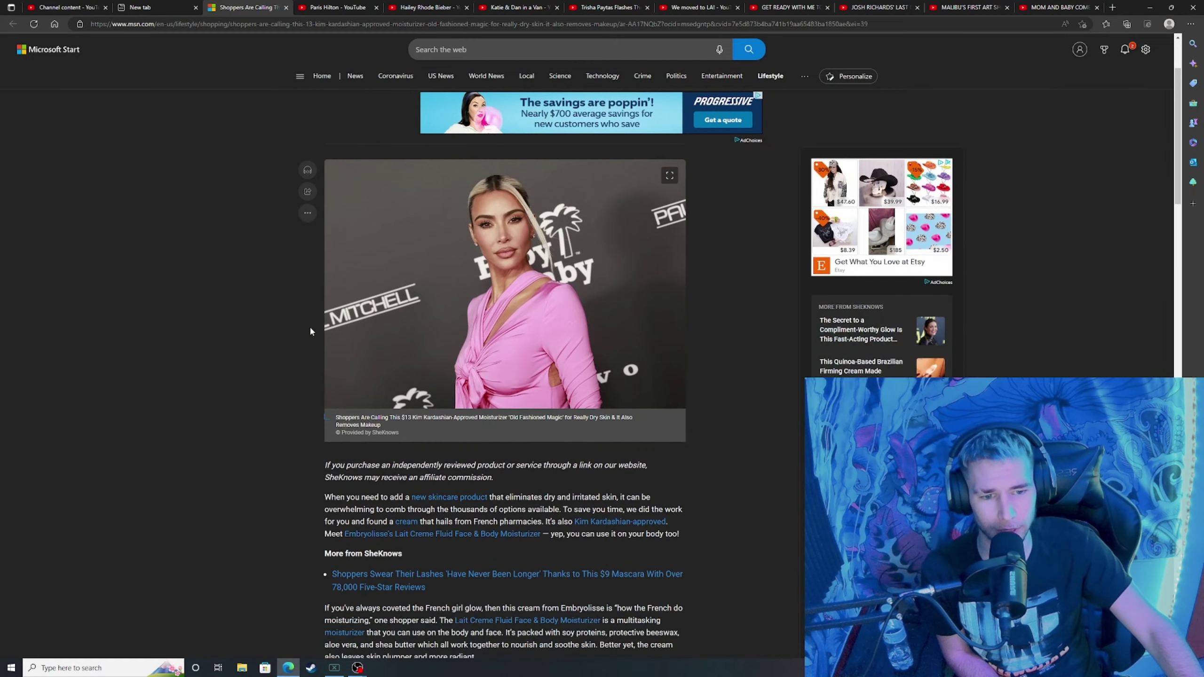
{"action": "scroll", "coordinate": [311, 323], "scroll_direction": "down", "scroll_amount": 2}
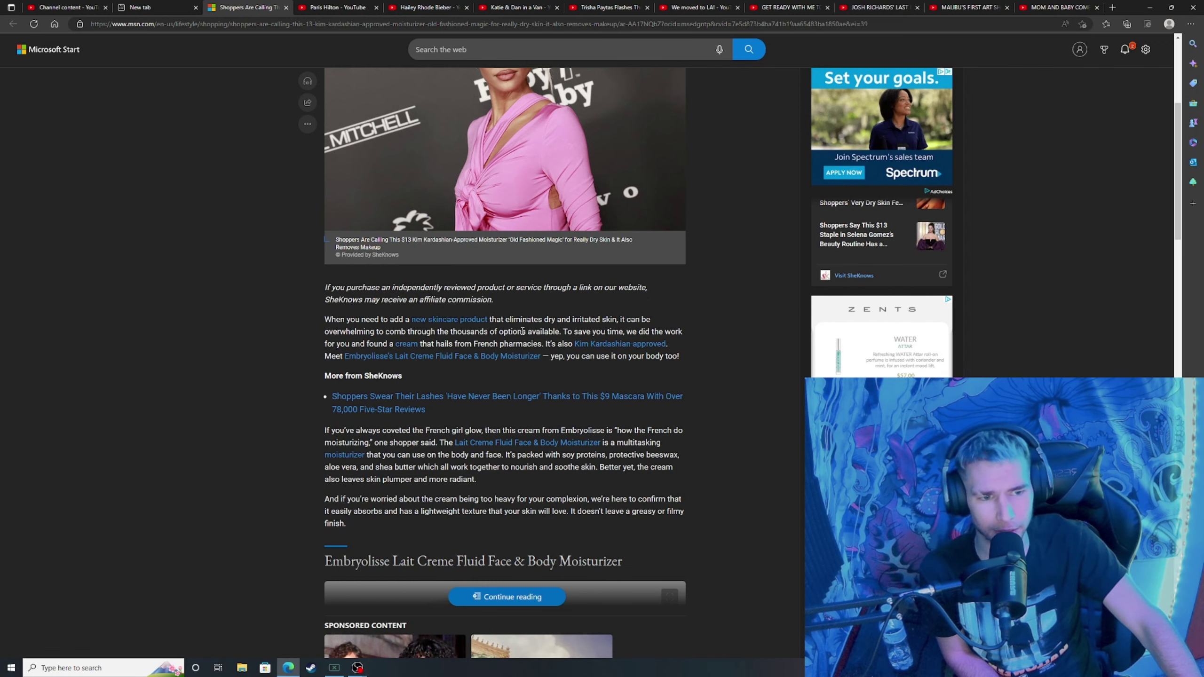
{"action": "scroll", "coordinate": [588, 324], "scroll_direction": "up", "scroll_amount": 2}
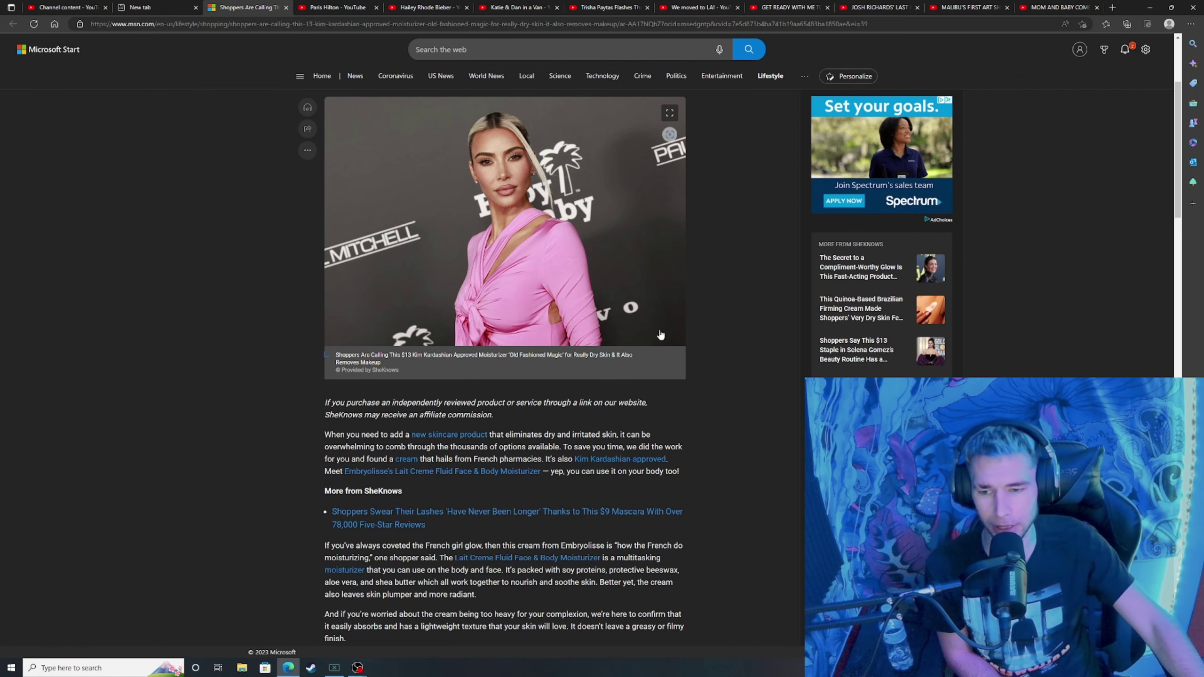
{"action": "scroll", "coordinate": [498, 165], "scroll_direction": "up", "scroll_amount": 2}
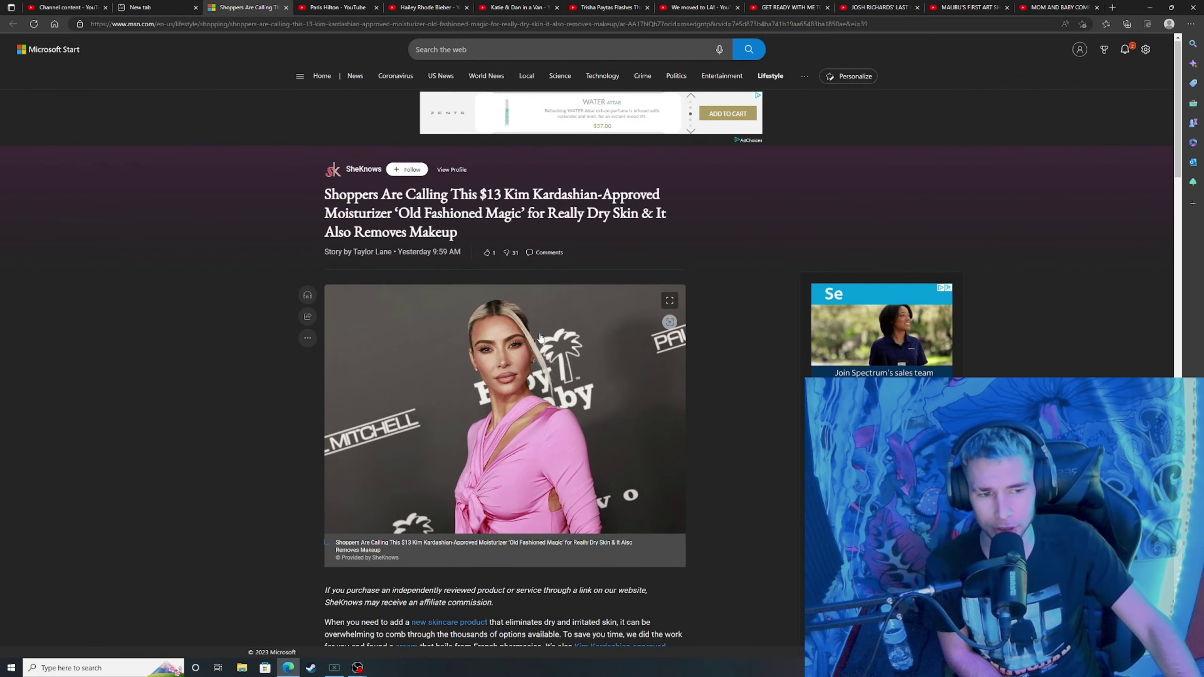
{"action": "scroll", "coordinate": [498, 169], "scroll_direction": "down", "scroll_amount": 1}
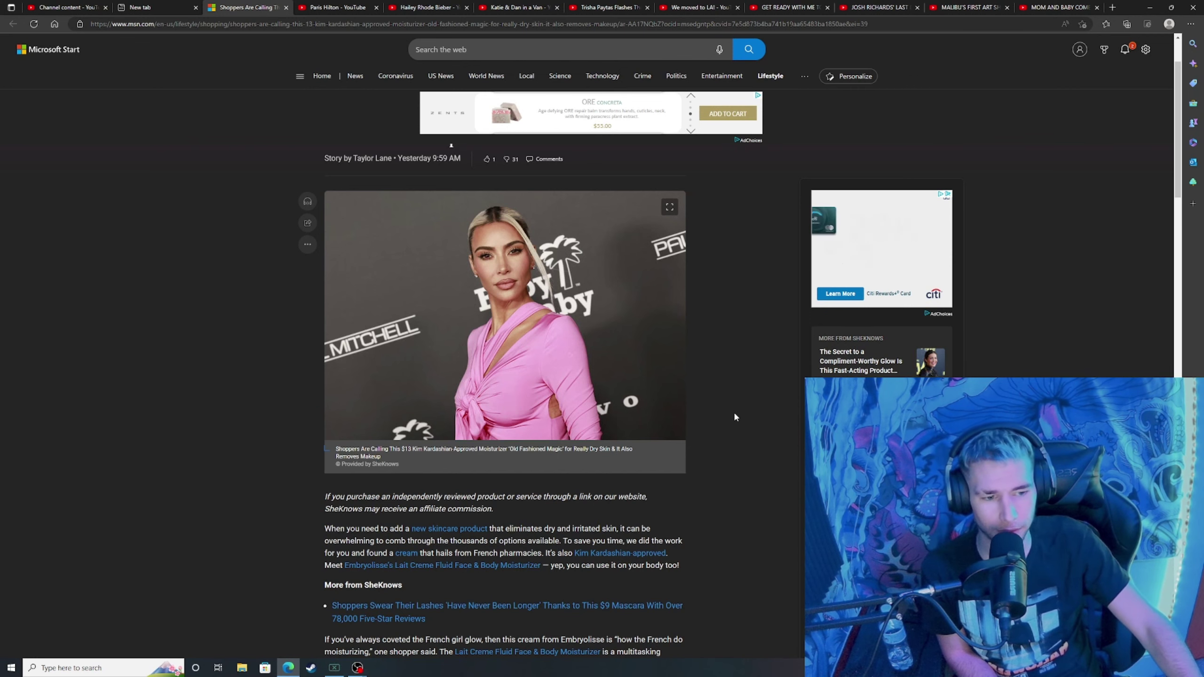
{"action": "scroll", "coordinate": [735, 415], "scroll_direction": "down", "scroll_amount": 1}
{"action": "scroll", "coordinate": [734, 431], "scroll_direction": "down", "scroll_amount": 1}
{"action": "scroll", "coordinate": [735, 435], "scroll_direction": "up", "scroll_amount": 1}
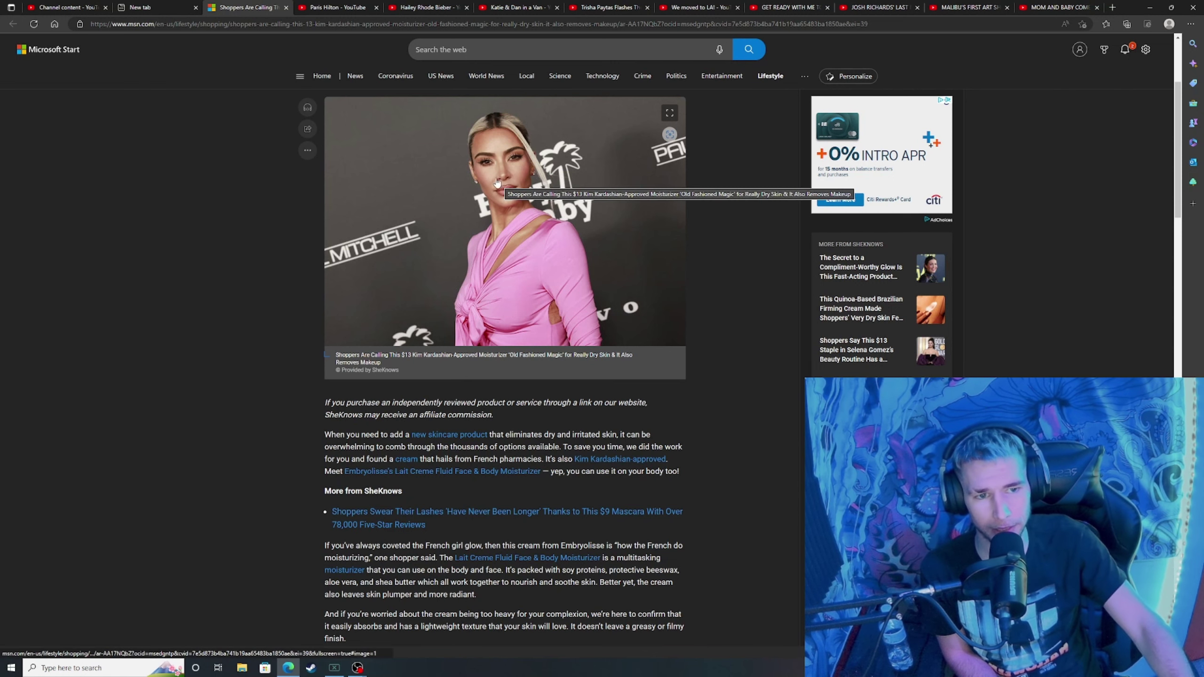
{"action": "scroll", "coordinate": [487, 162], "scroll_direction": "up", "scroll_amount": 1}
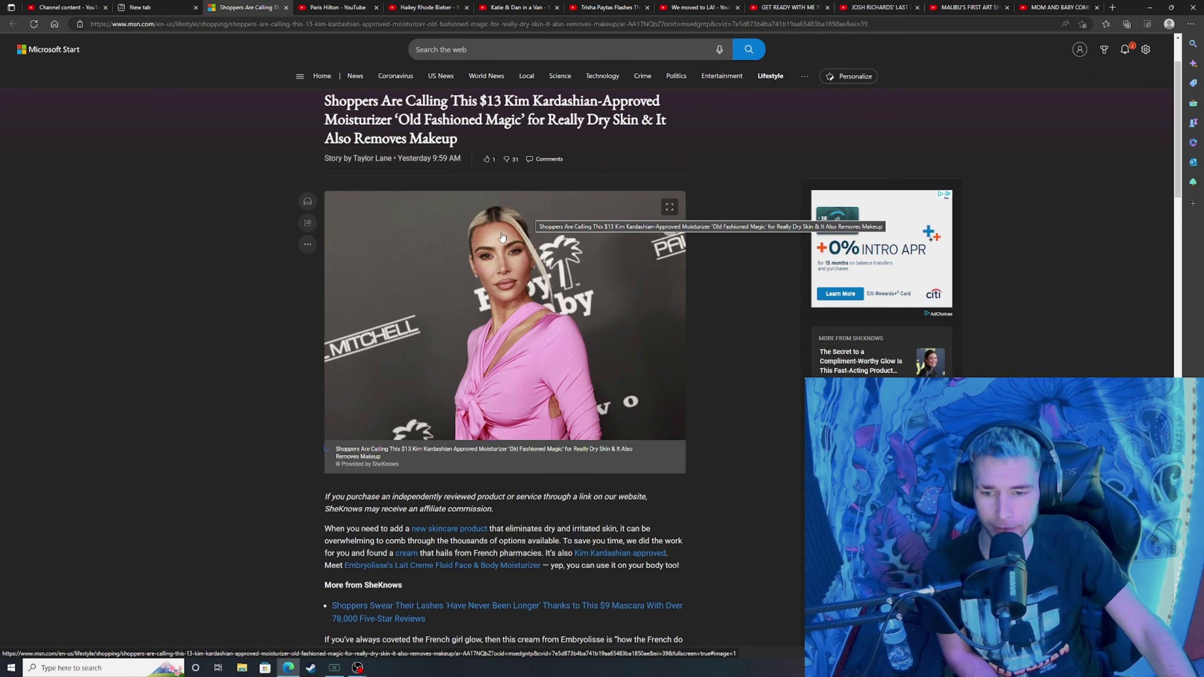
{"action": "scroll", "coordinate": [492, 240], "scroll_direction": "down", "scroll_amount": 1}
{"action": "scroll", "coordinate": [415, 336], "scroll_direction": "down", "scroll_amount": 2}
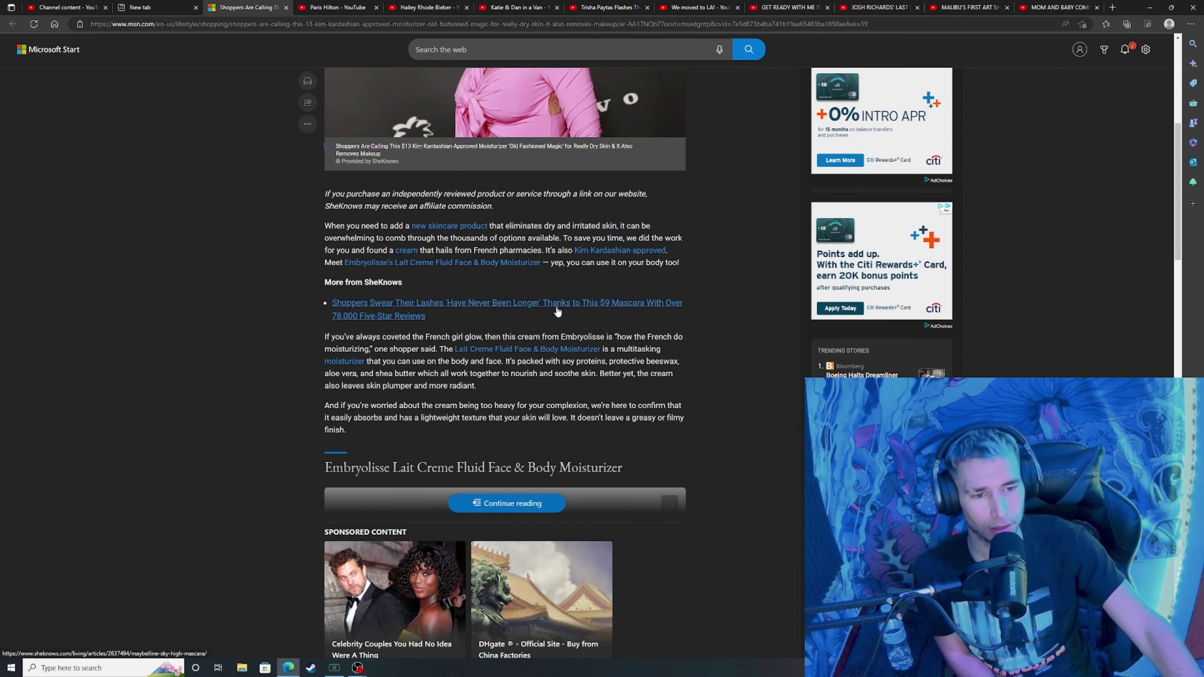
{"action": "scroll", "coordinate": [529, 249], "scroll_direction": "up", "scroll_amount": 2}
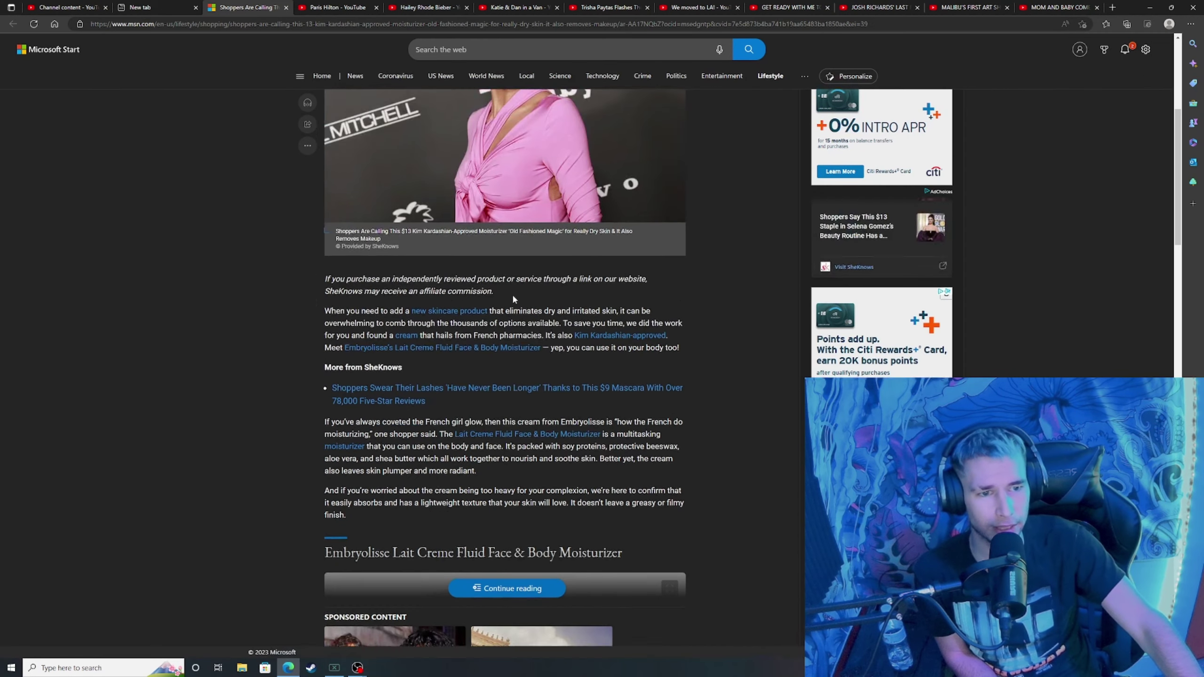
{"action": "scroll", "coordinate": [374, 448], "scroll_direction": "down", "scroll_amount": 1}
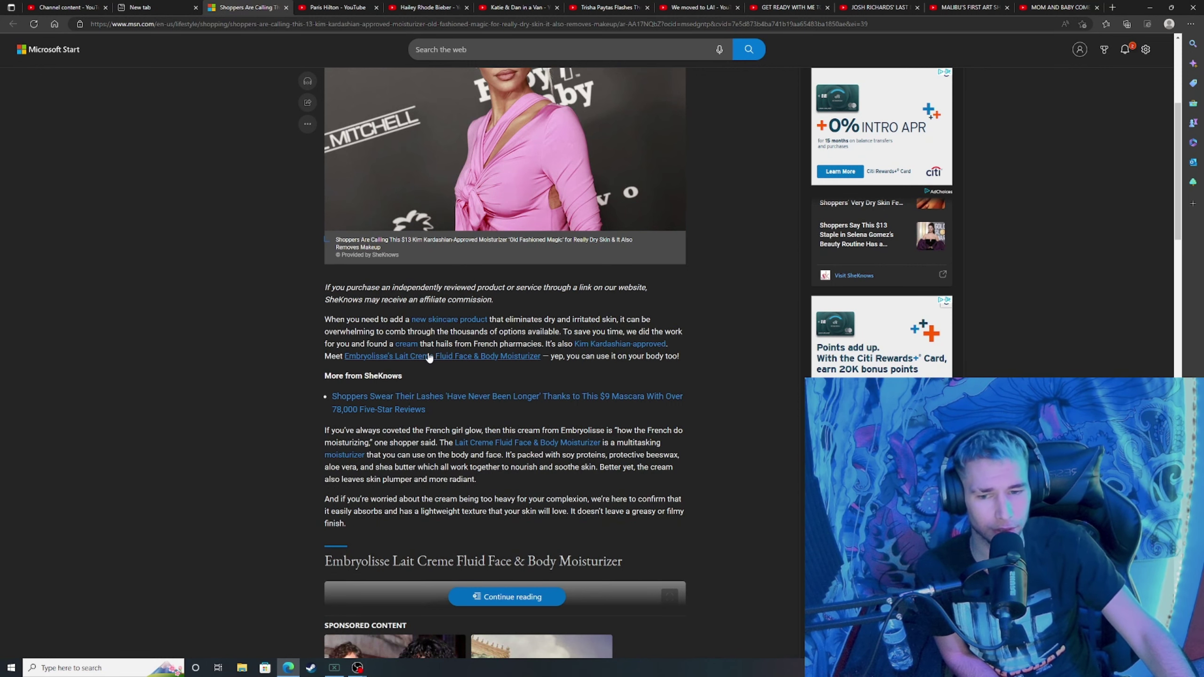
{"action": "scroll", "coordinate": [415, 358], "scroll_direction": "down", "scroll_amount": 1}
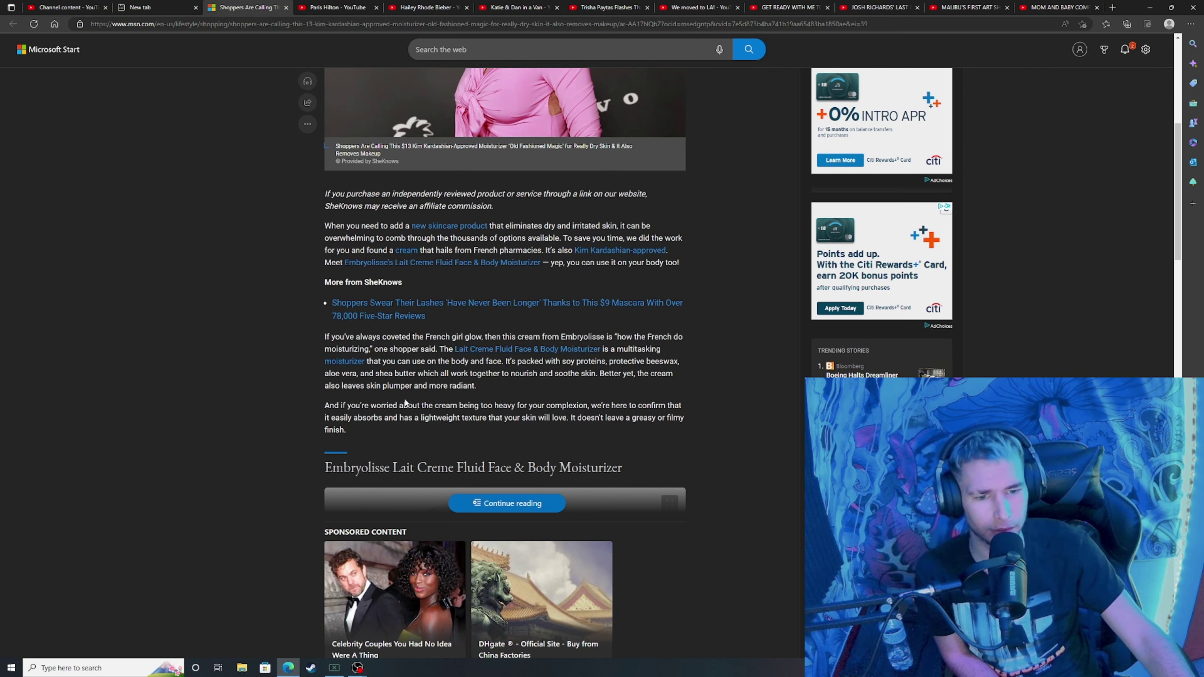
{"action": "scroll", "coordinate": [380, 401], "scroll_direction": "down", "scroll_amount": 3}
{"action": "scroll", "coordinate": [380, 401], "scroll_direction": "up", "scroll_amount": 3}
{"action": "scroll", "coordinate": [380, 401], "scroll_direction": "up", "scroll_amount": 5}
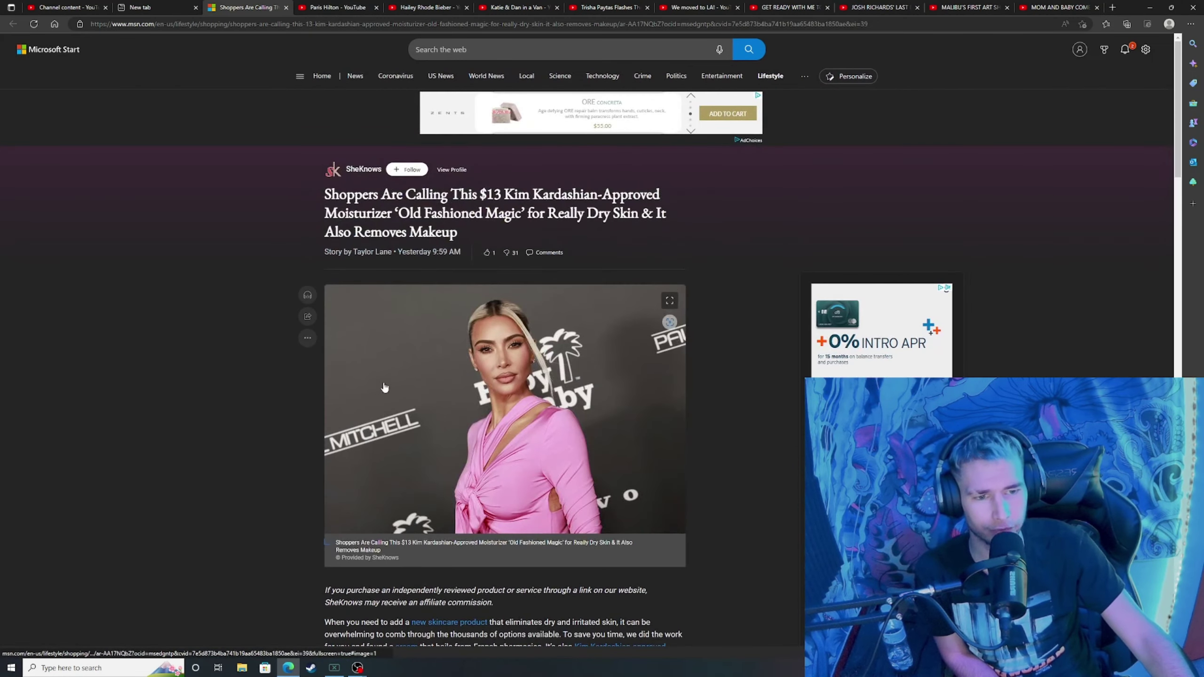
Step: Close the 'Shoppers Are Calling' article tab to get back to the news feed
{"action": "left_click", "coordinate": [286, 8]}
{"action": "scroll", "coordinate": [416, 405], "scroll_direction": "down", "scroll_amount": 2}
{"action": "scroll", "coordinate": [416, 406], "scroll_direction": "down", "scroll_amount": 1}
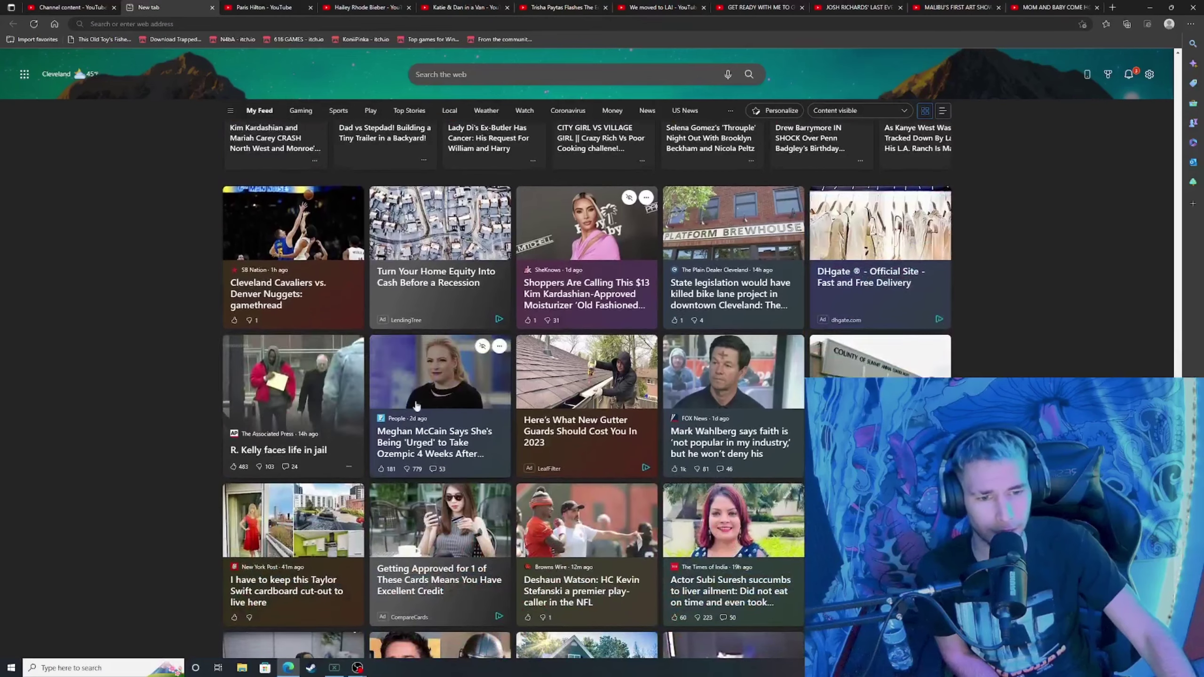
{"action": "scroll", "coordinate": [686, 371], "scroll_direction": "down", "scroll_amount": 1}
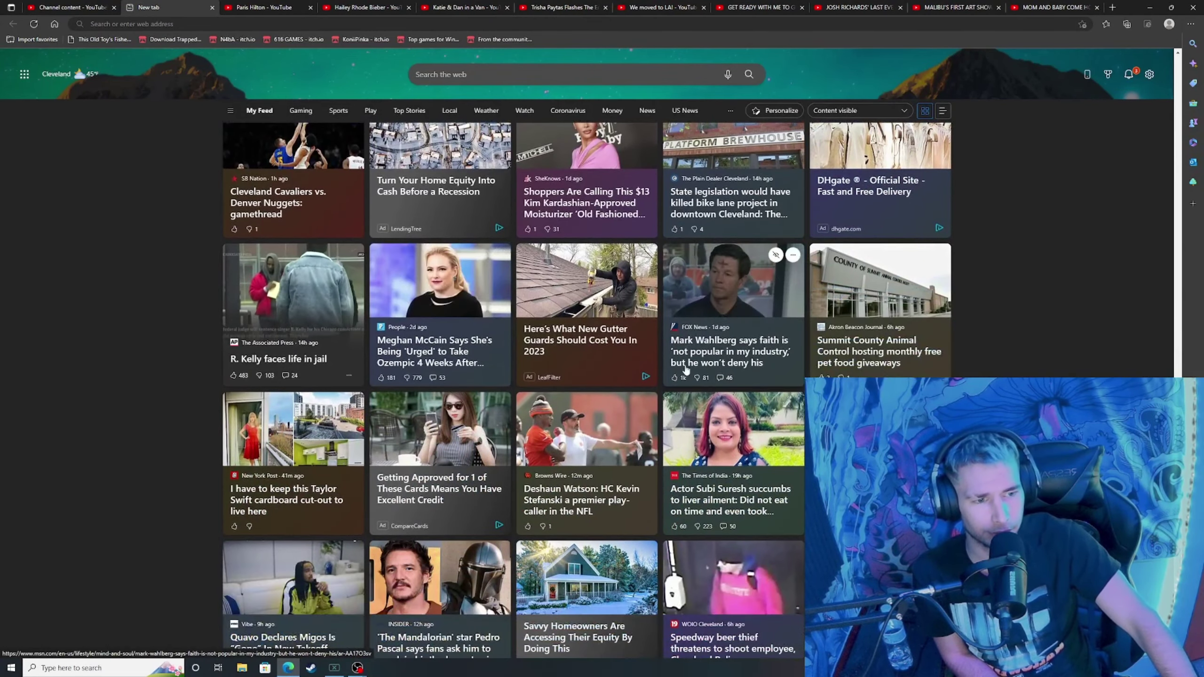